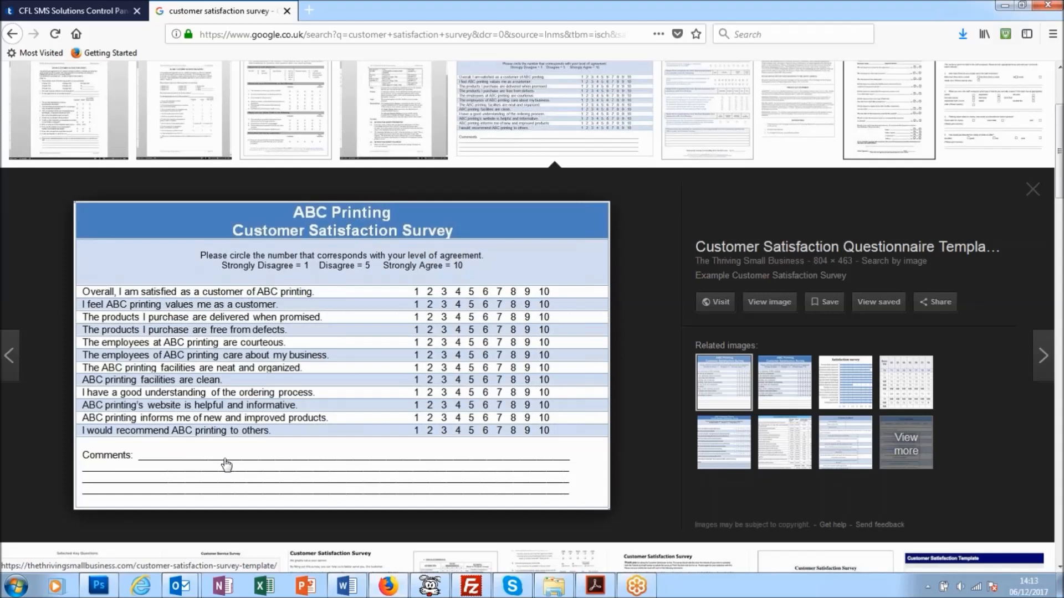
Switch to the CFL SMS Solutions control panel and create a new survey titled "Customer survey".
click(109, 13)
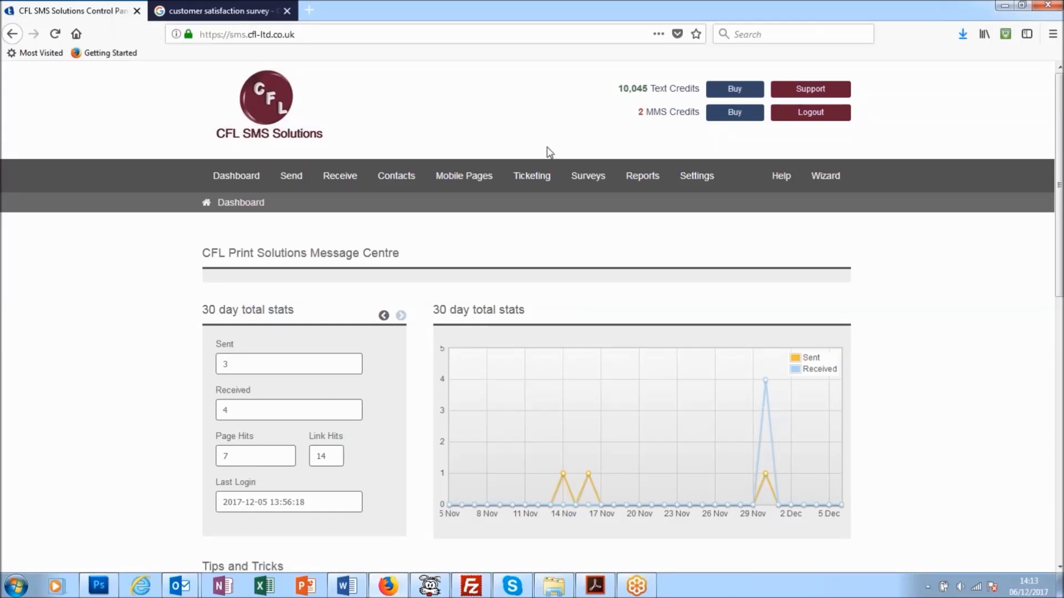
mouse_move(608, 186)
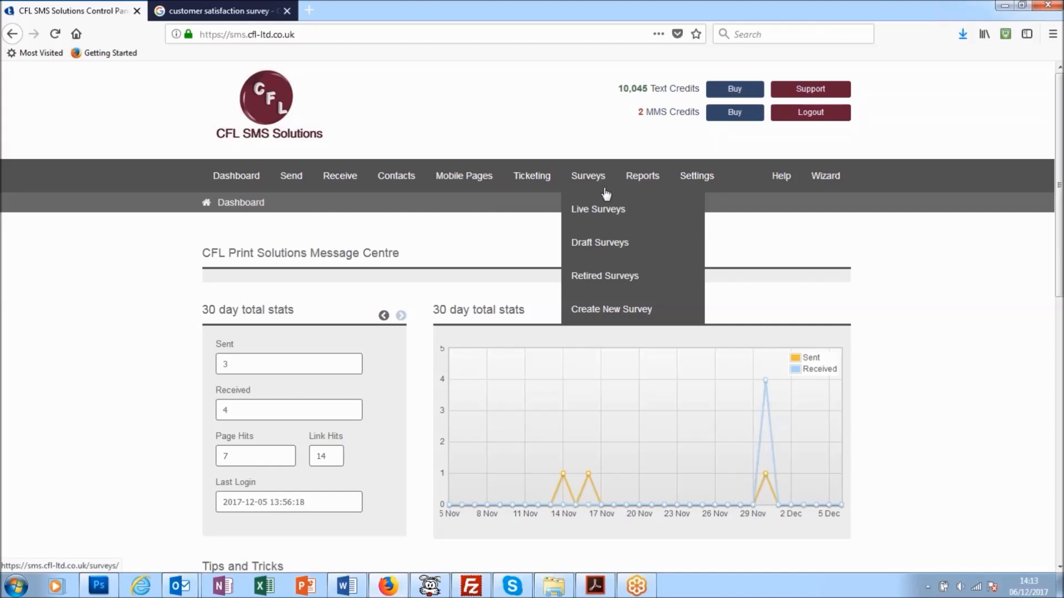
click(628, 313)
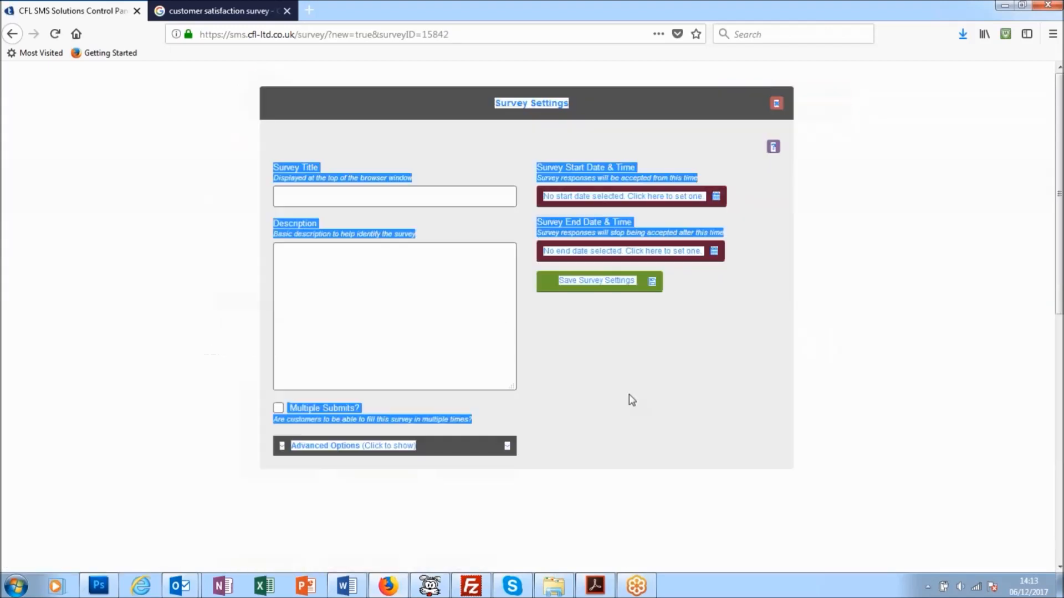
click(312, 199)
text(Customer)
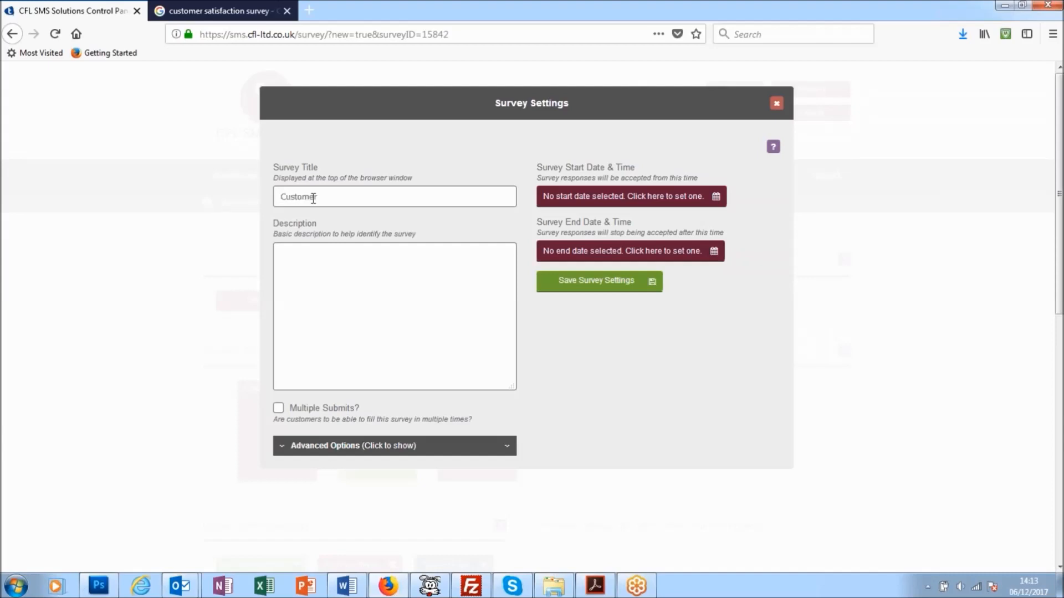
text( survey)
text(Geb)
Enter "General Customer survey" as the survey description and save the survey settings.
key(BackSpace)
text(neral Customer survey)
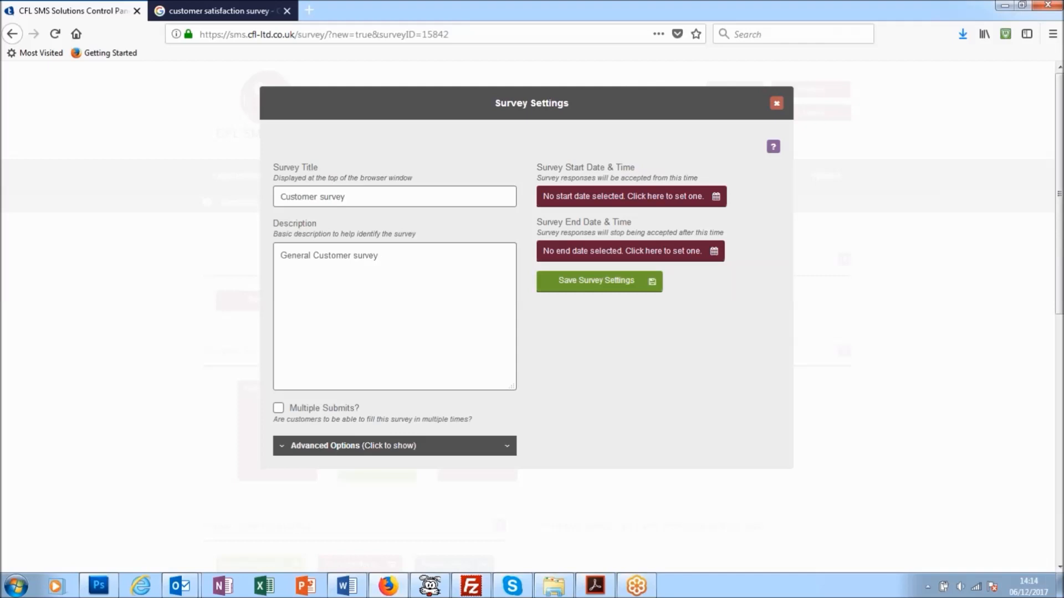
click(619, 294)
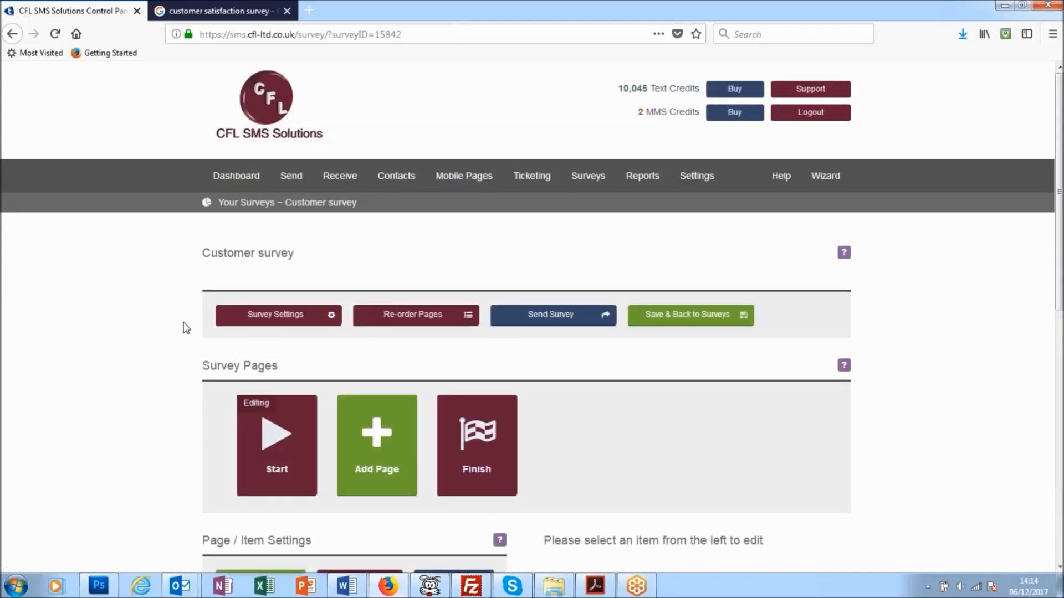
Change the title text of the Start page's title item to "Customer Survey" and save the item.
scroll(185, 328, down, 2)
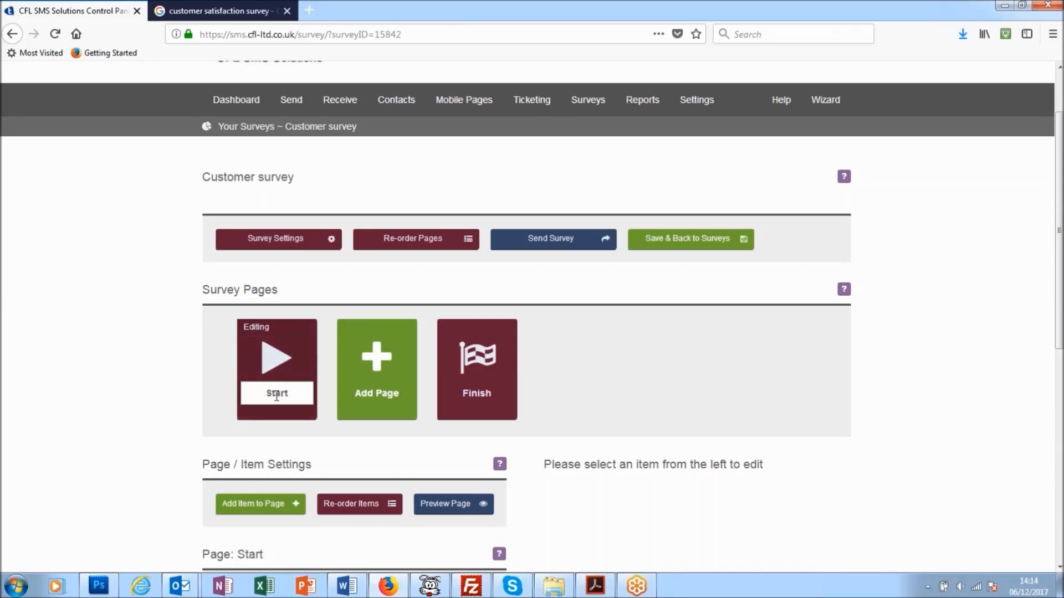
scroll(271, 468, down, 4)
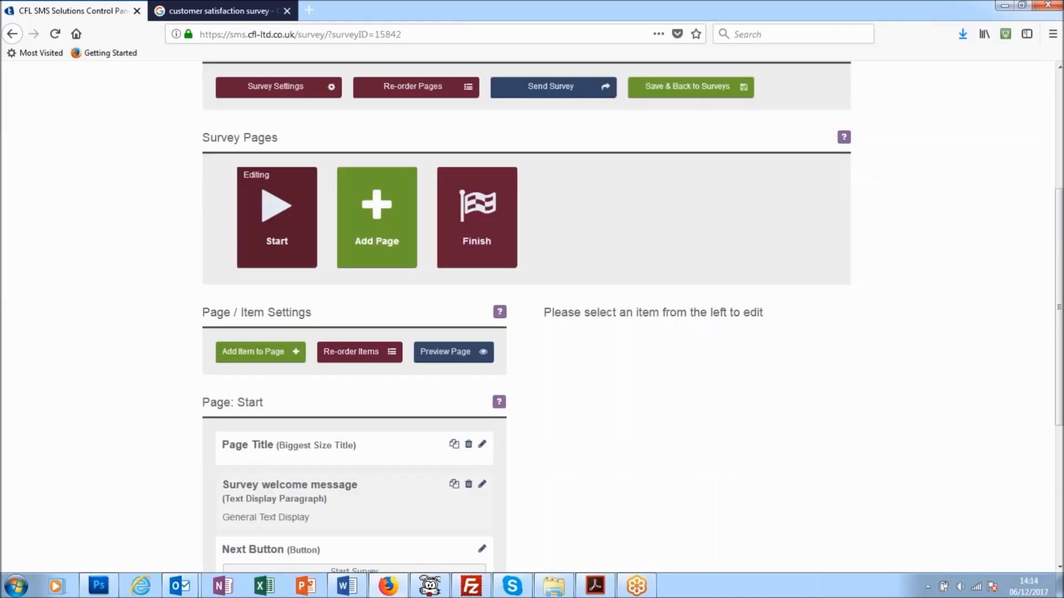
scroll(183, 279, down, 2)
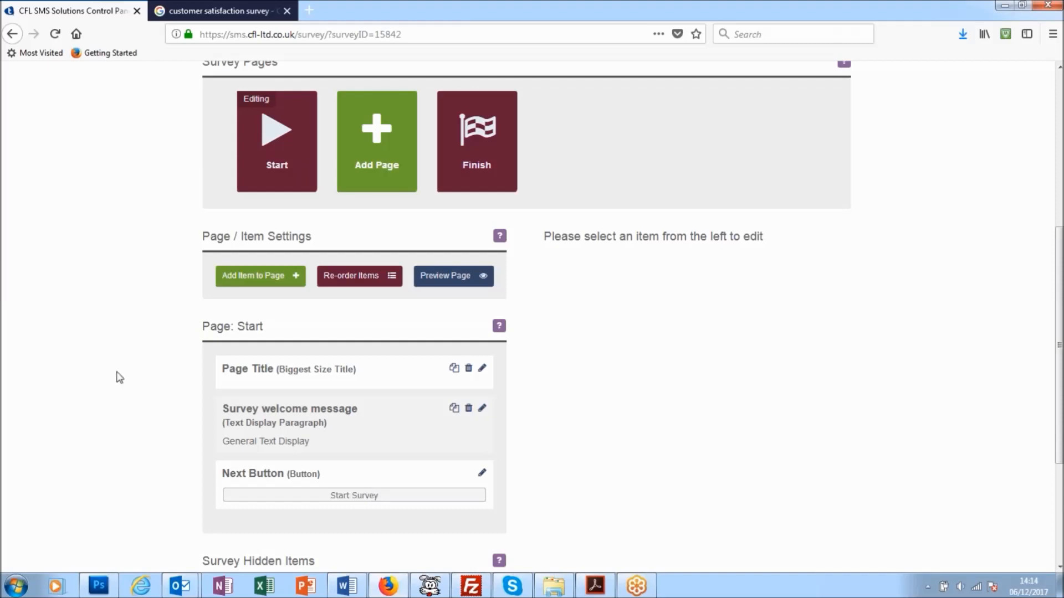
scroll(148, 316, up, 3)
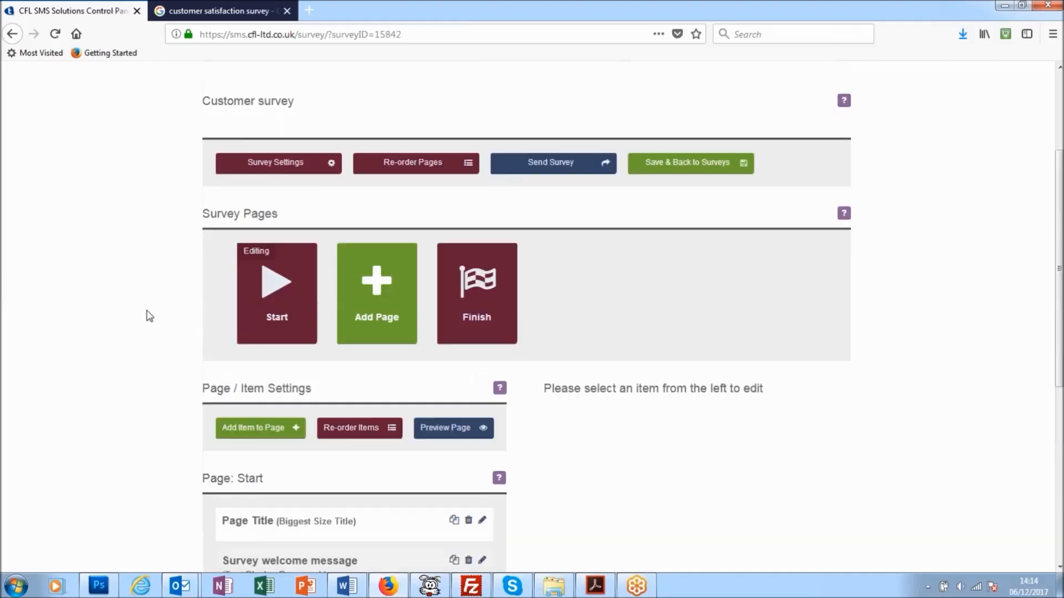
scroll(149, 320, down, 2)
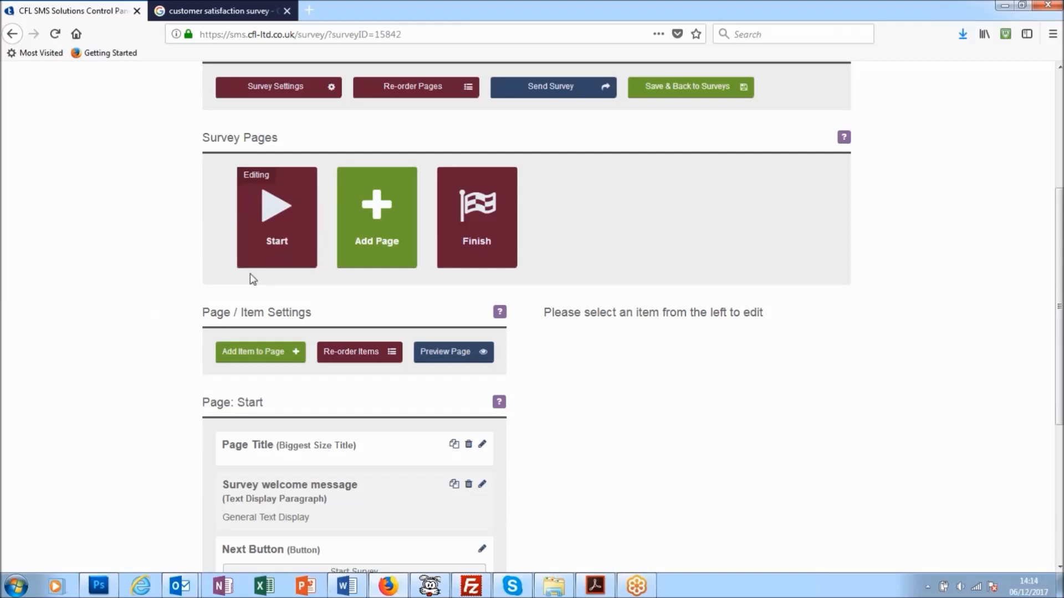
scroll(187, 294, down, 1)
scroll(187, 288, down, 3)
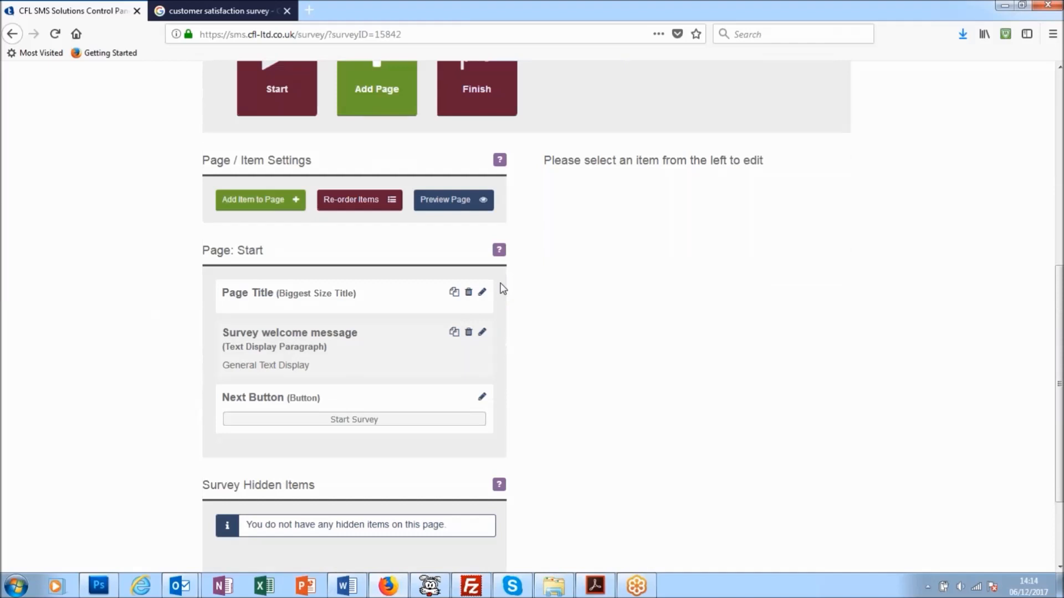
click(482, 292)
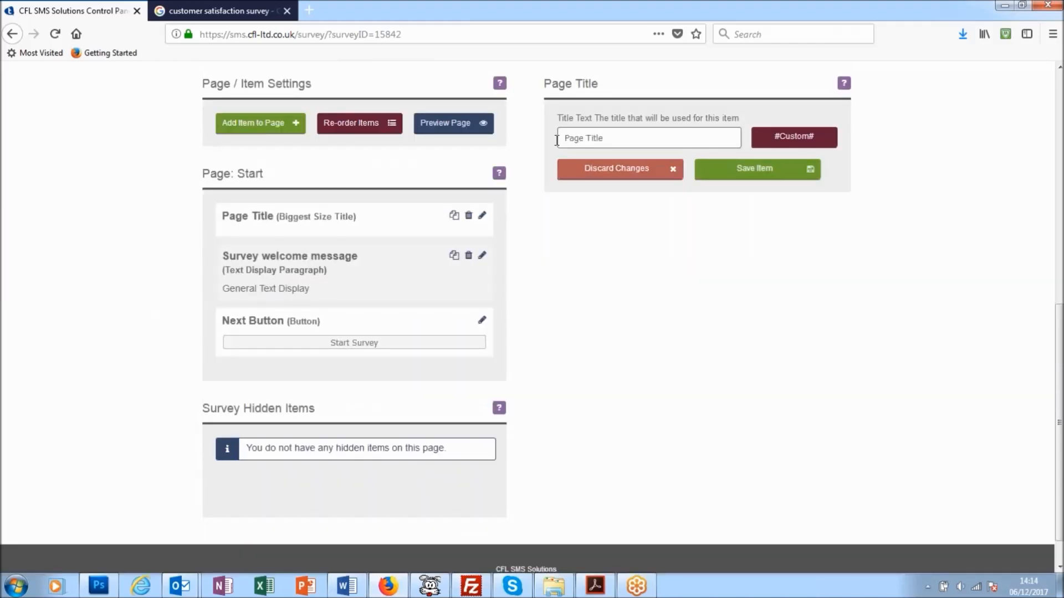
drag(606, 139, 538, 140)
text(Customer Survey)
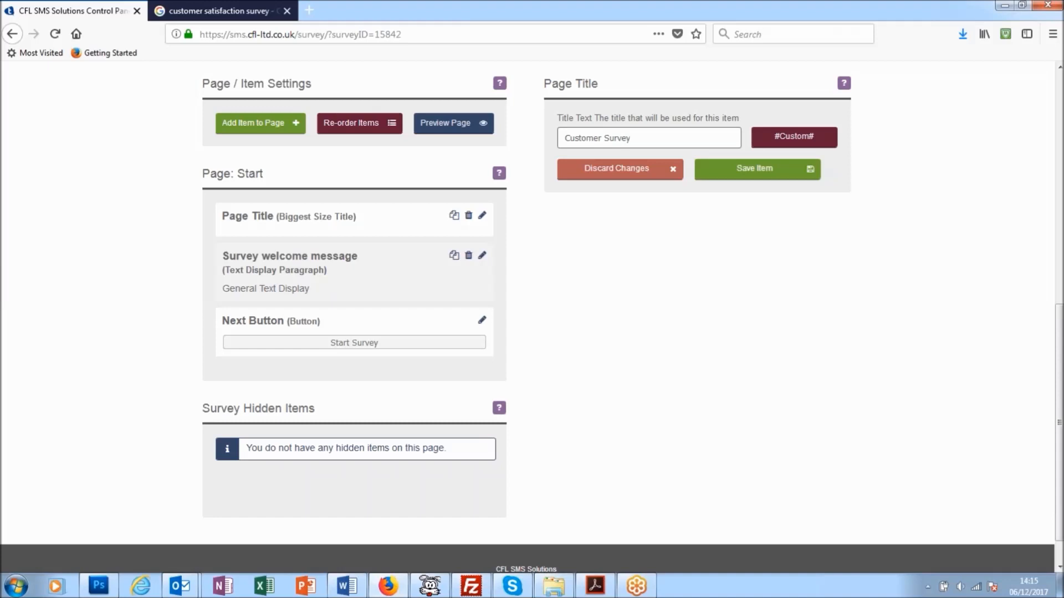
click(742, 175)
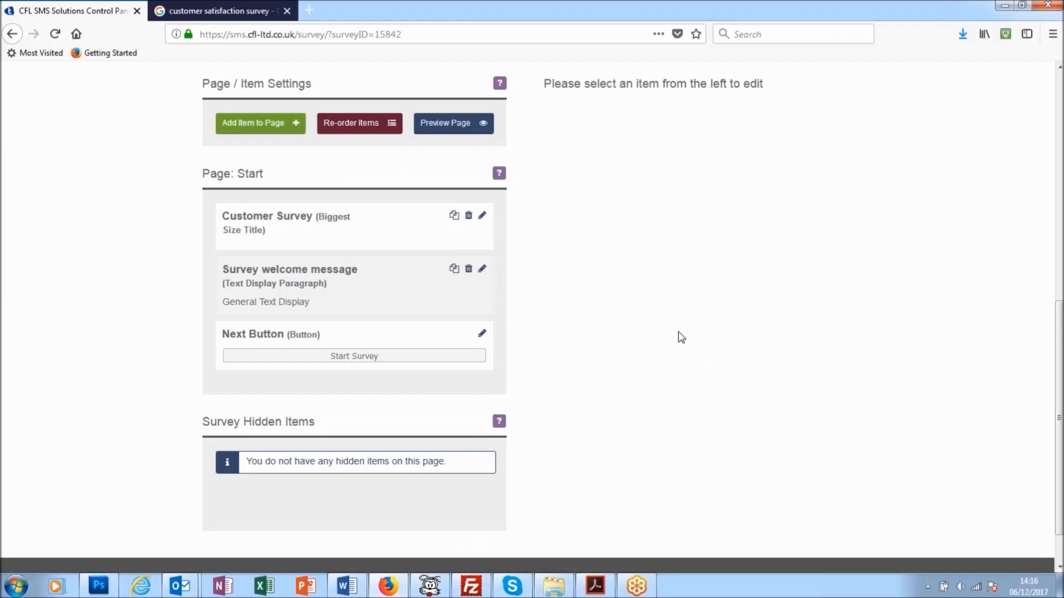
Add an image item titled "Logo" at the top of the Start page.
scroll(674, 324, up, 5)
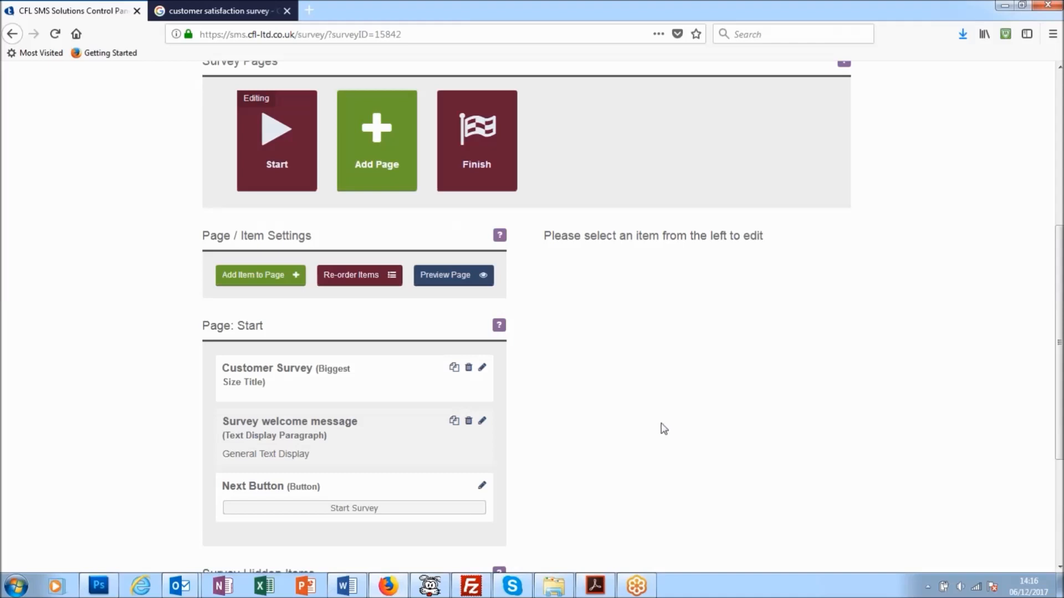
click(275, 279)
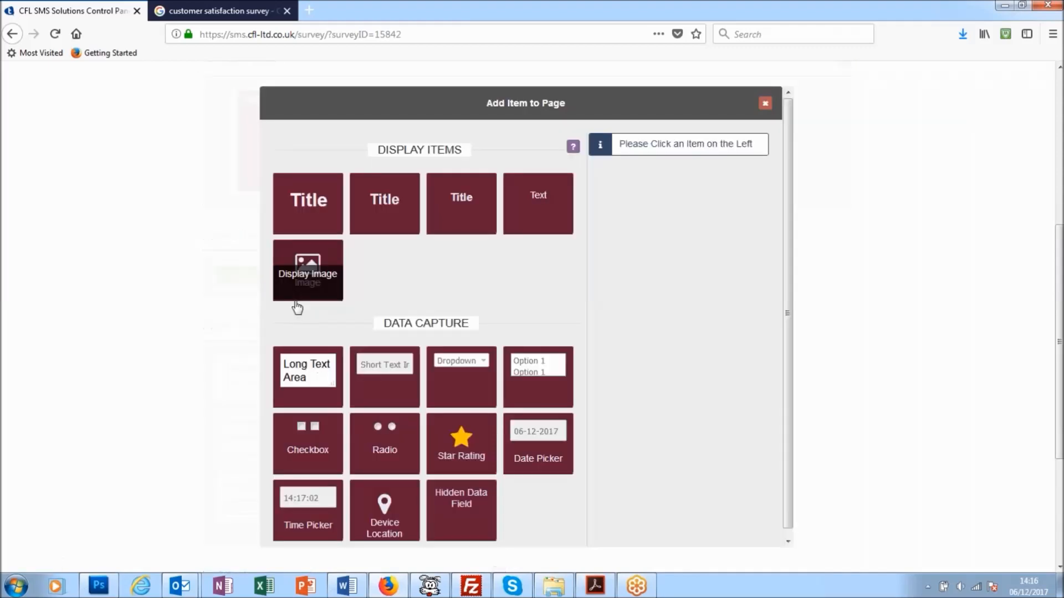
click(305, 276)
click(664, 192)
text(Logo)
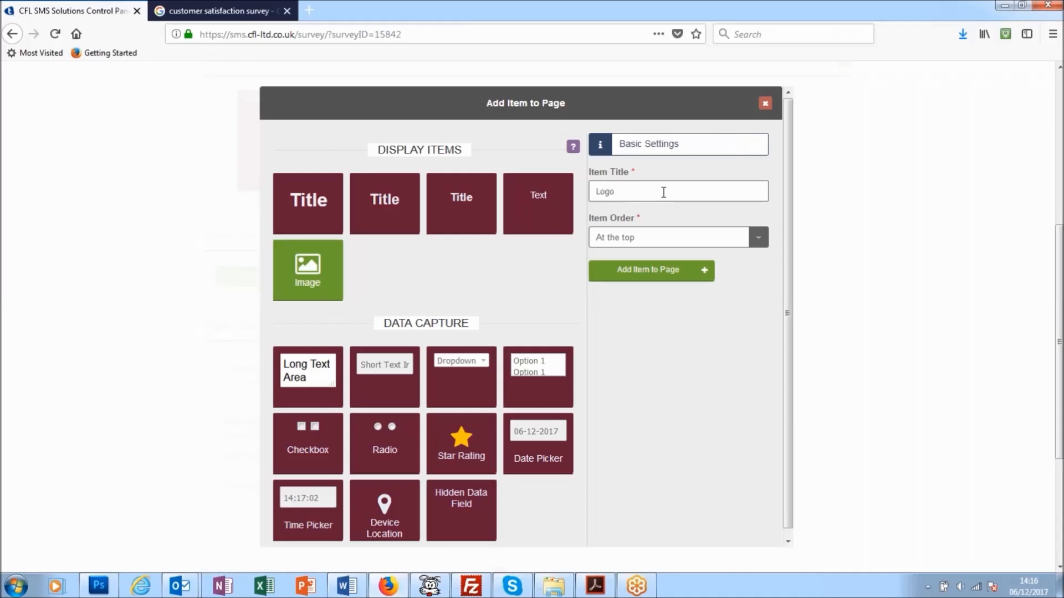
click(649, 271)
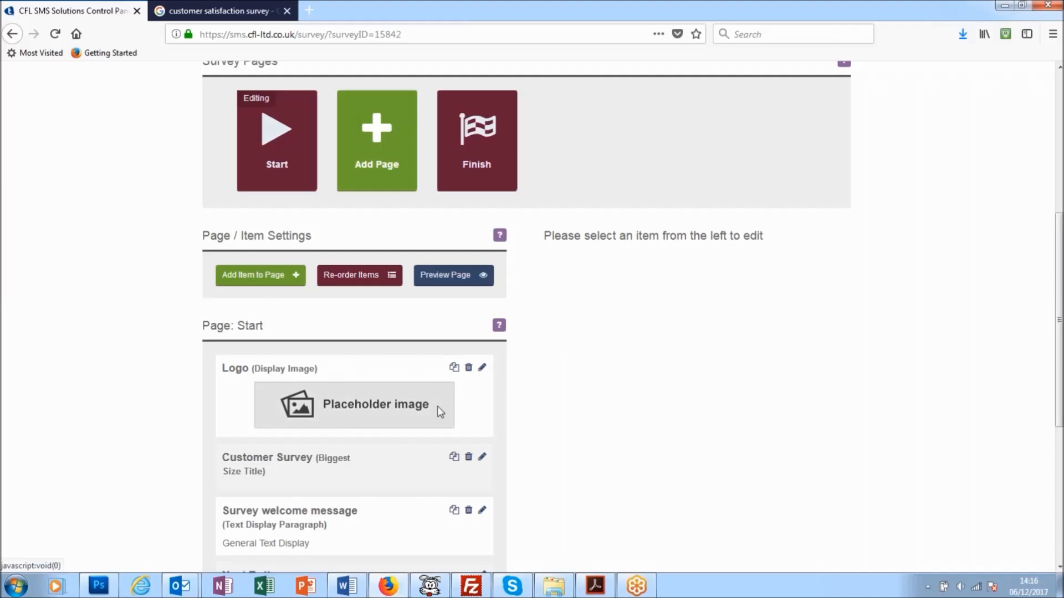
Set the Logo item's image to CustomerSatisfaction.jpg from the stored files and save the item.
click(483, 371)
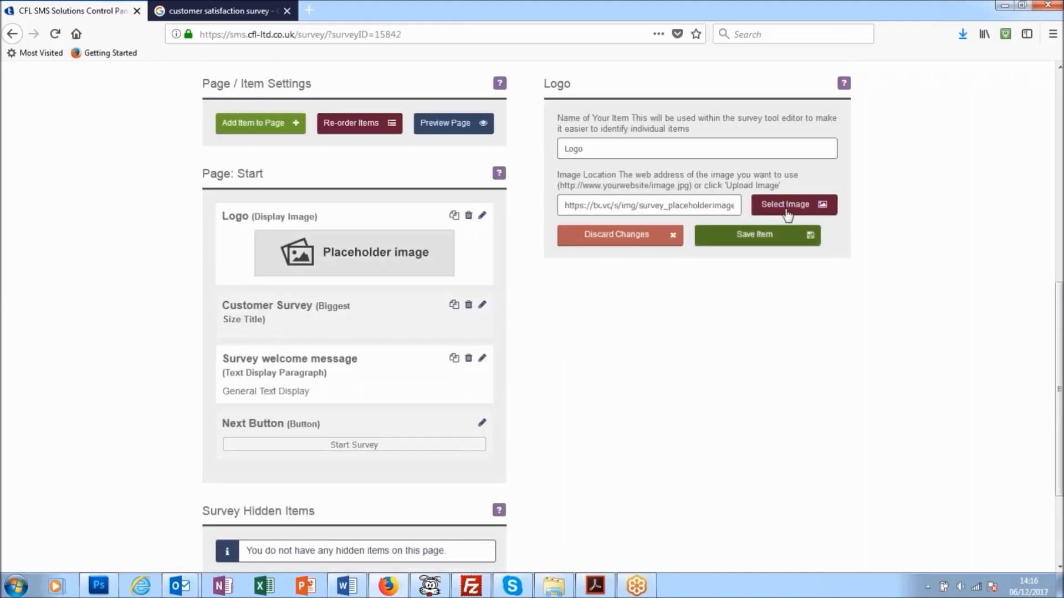
click(790, 206)
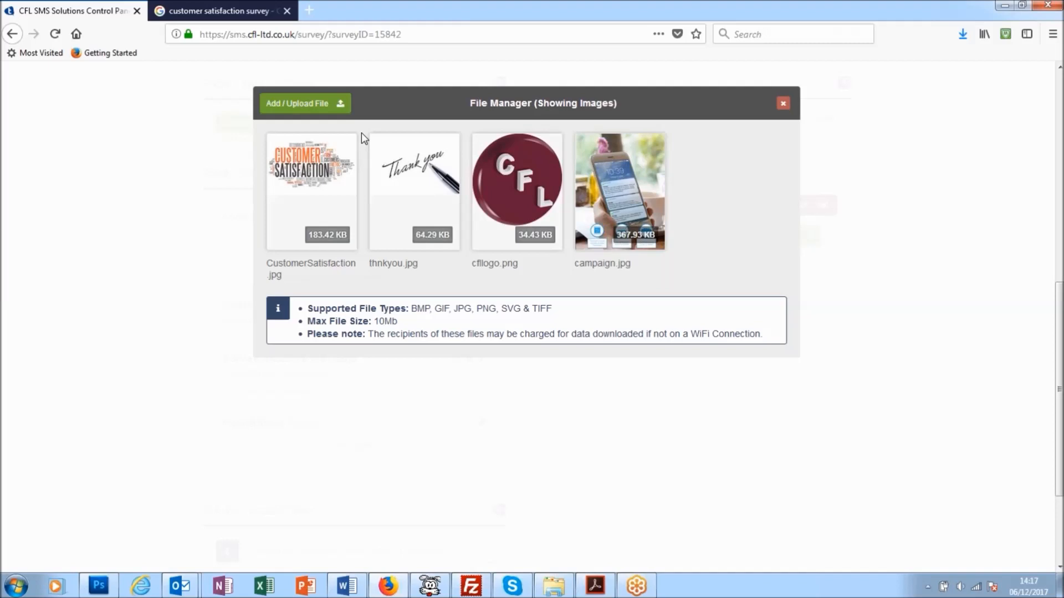
double_click(319, 173)
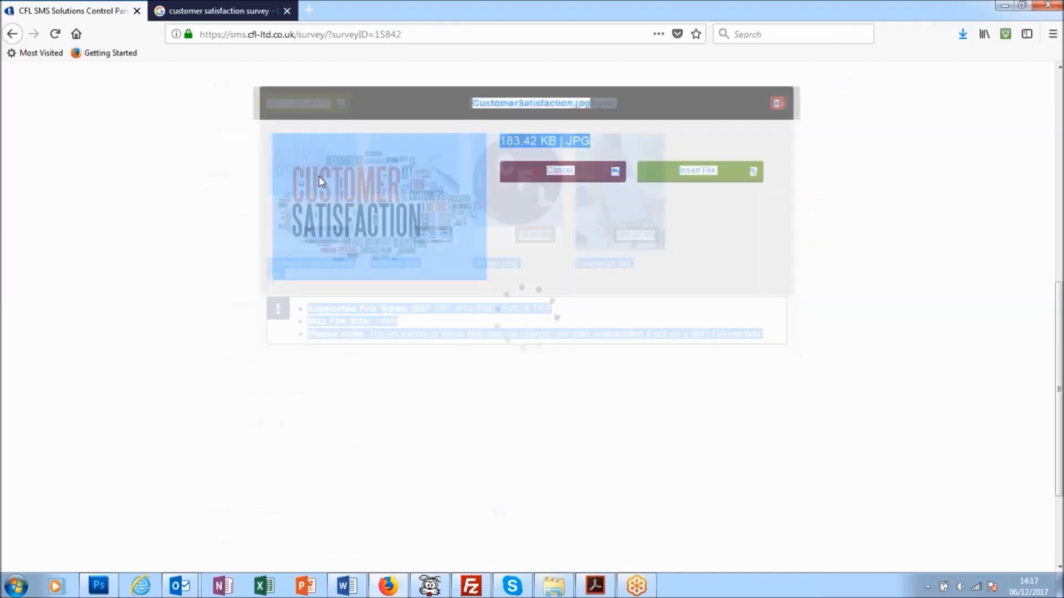
click(704, 184)
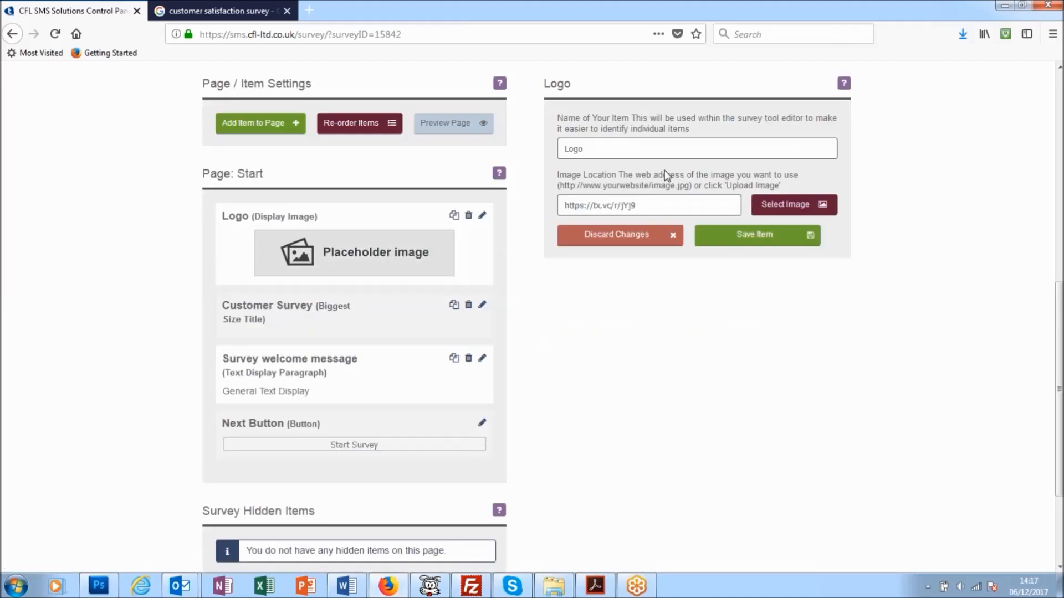
click(757, 246)
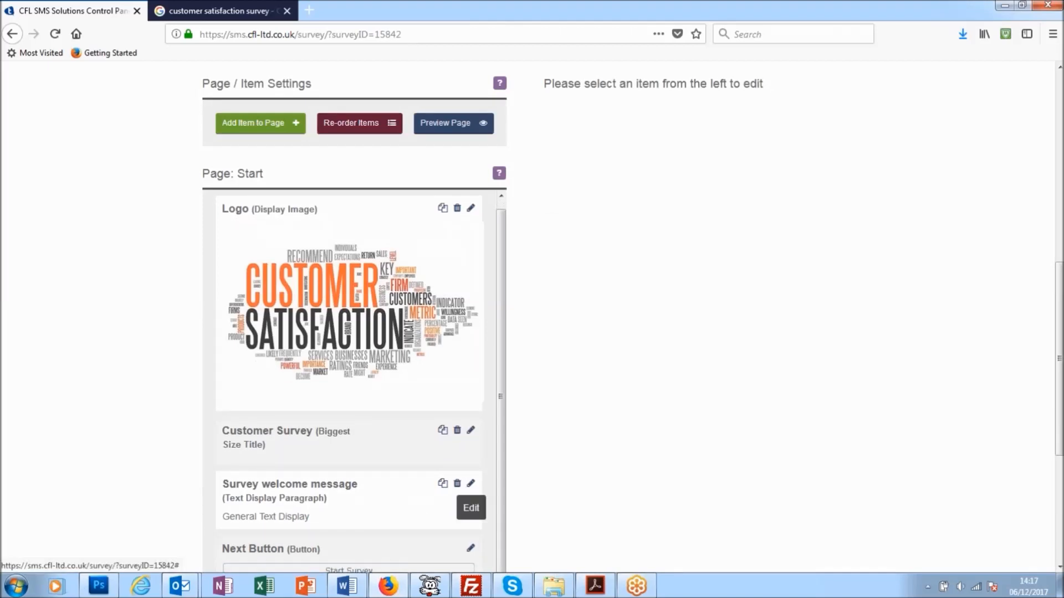
Delete the survey welcome message item from the Start page.
click(458, 485)
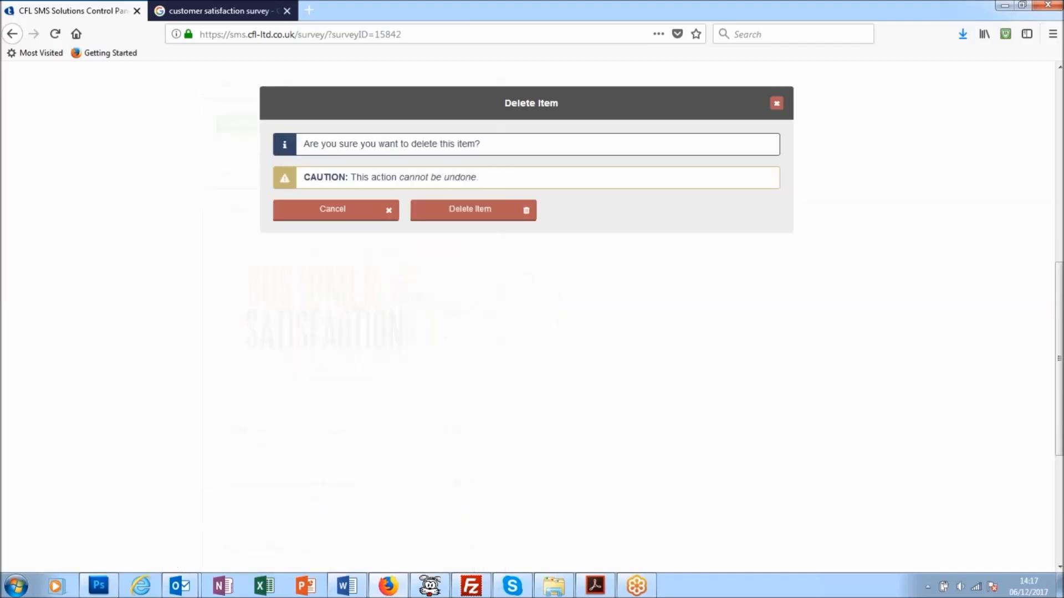
click(461, 215)
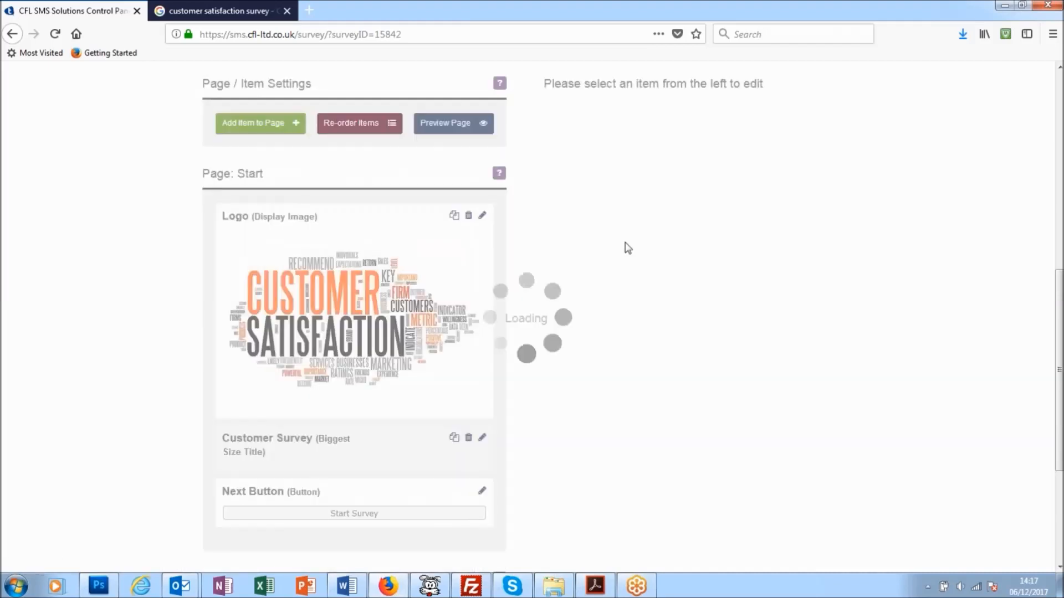
Preview the Start page on the simulated phone, try its Start Survey button, and close the preview.
scroll(621, 281, up, 2)
click(451, 201)
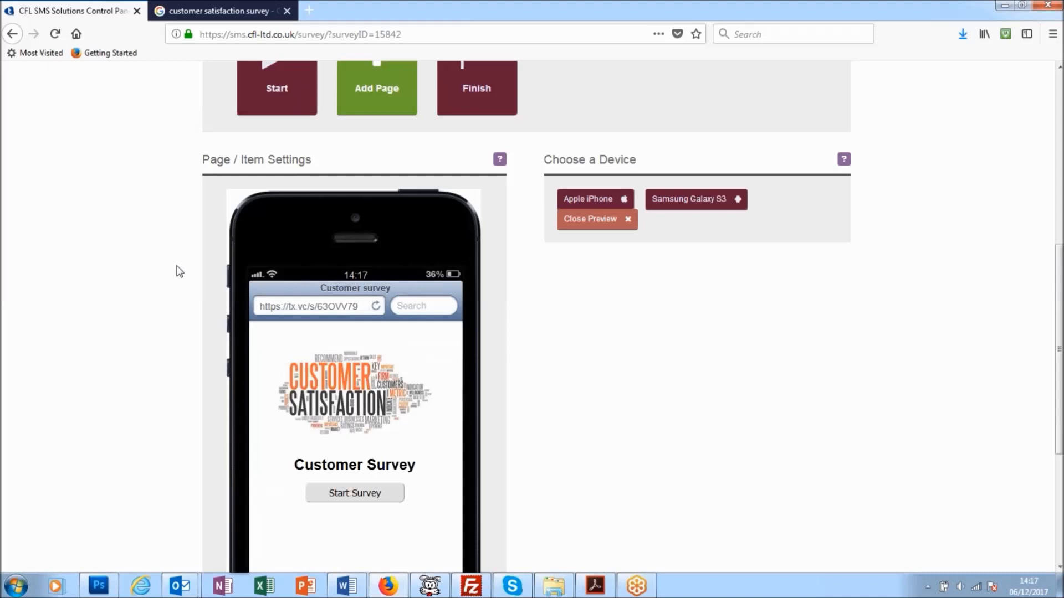
scroll(151, 250, down, 2)
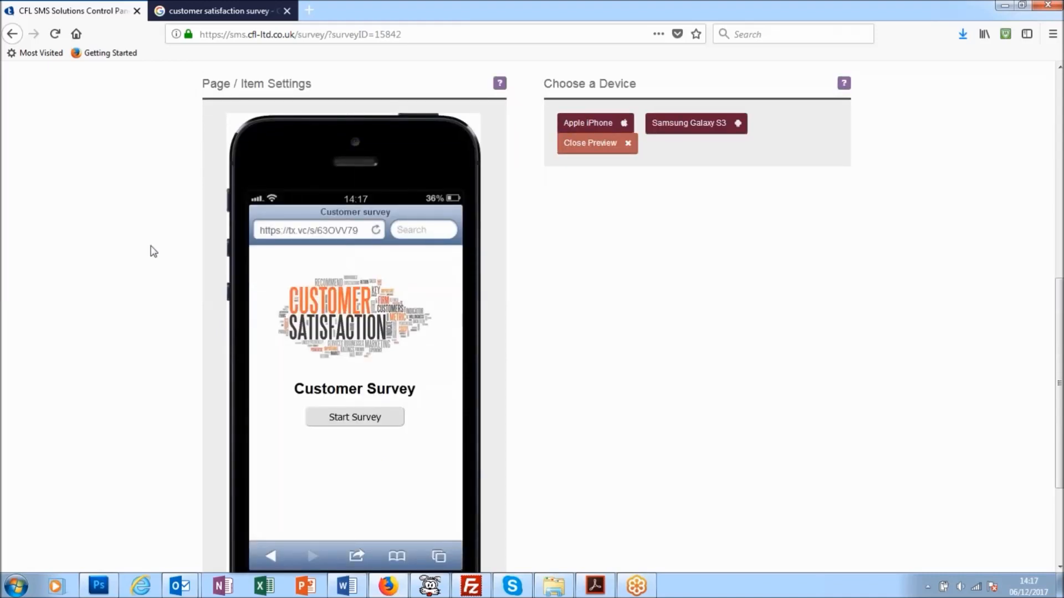
click(373, 420)
scroll(482, 252, up, 5)
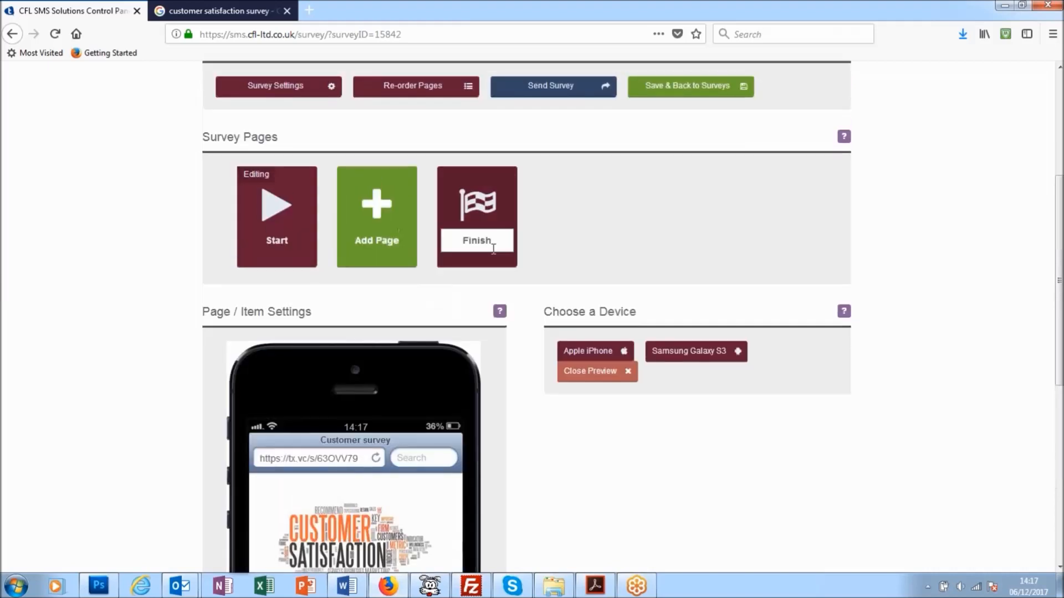
scroll(494, 245, down, 4)
scroll(530, 280, down, 4)
scroll(579, 304, up, 3)
click(593, 144)
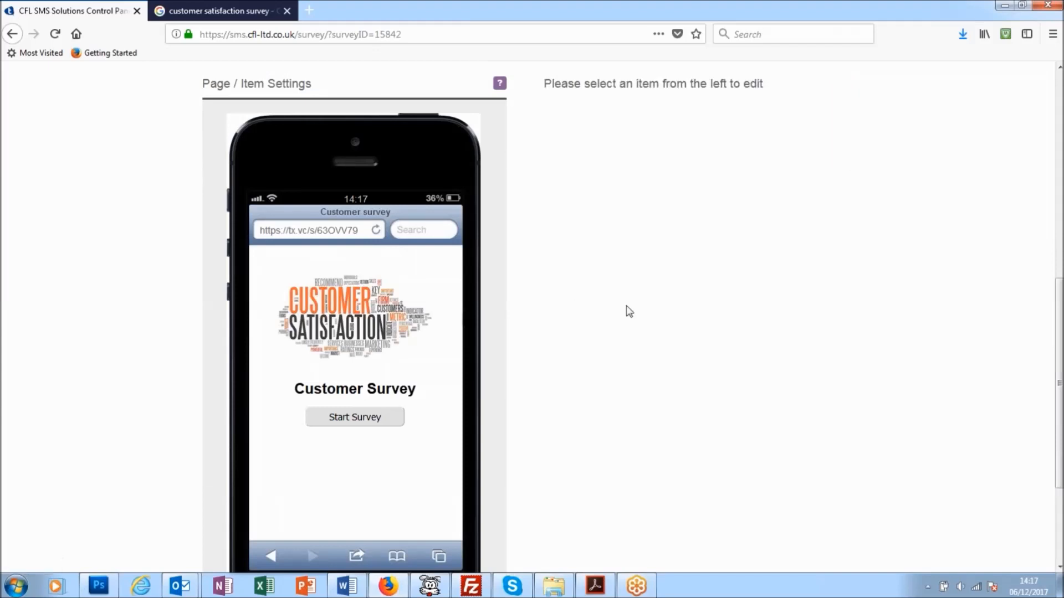
Add a new page to the survey and insert a Radio item titled "Product" at the top of it.
scroll(568, 267, up, 3)
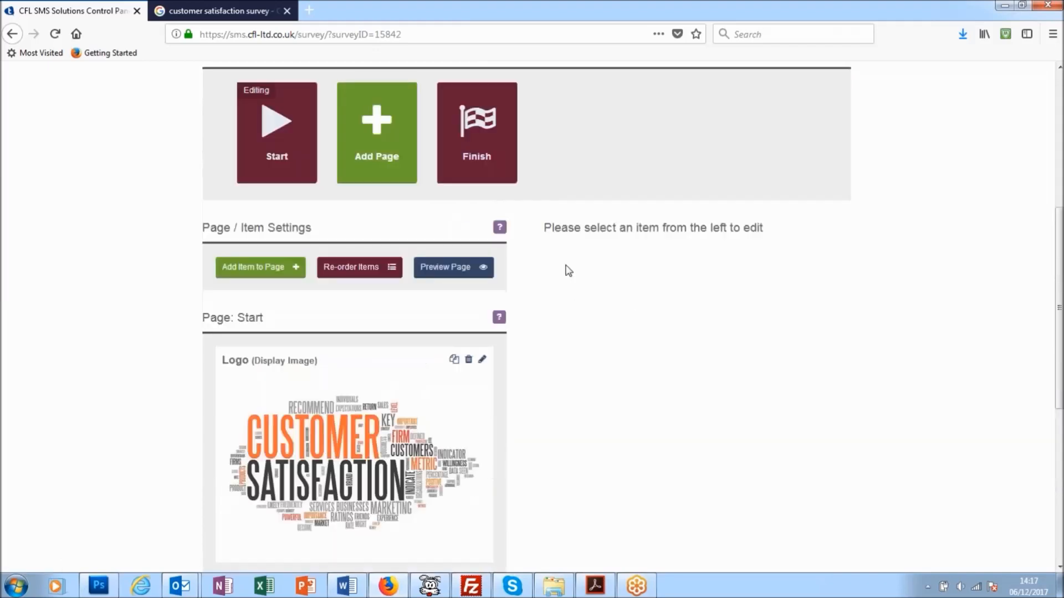
click(377, 140)
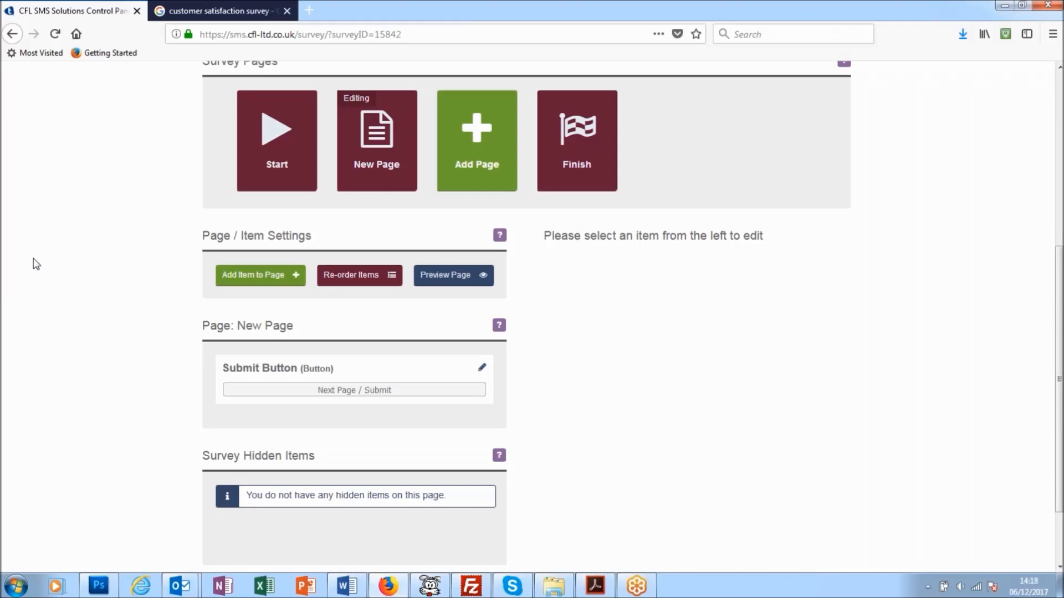
click(280, 284)
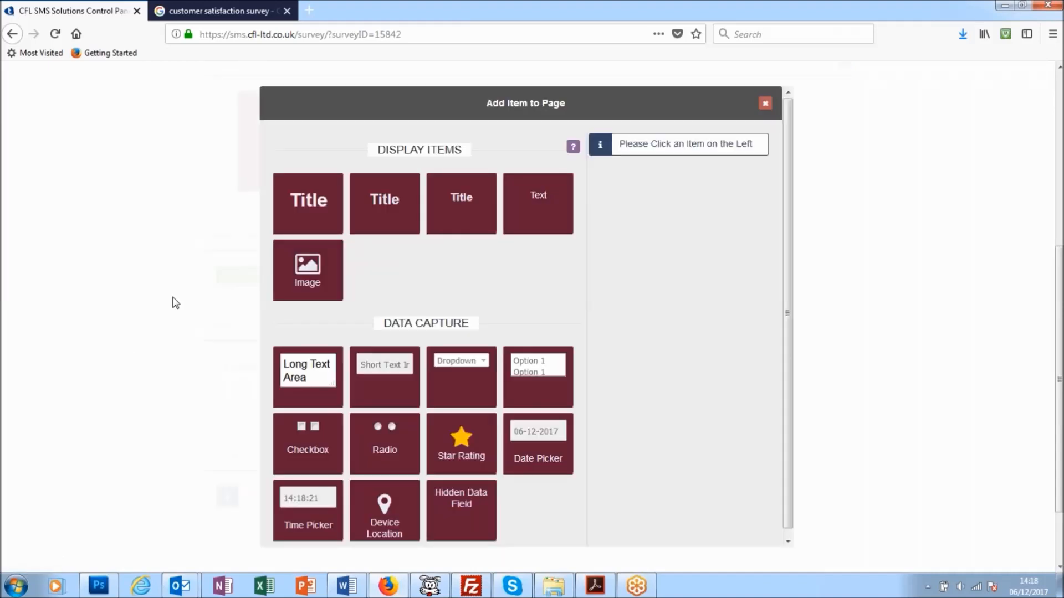
click(387, 452)
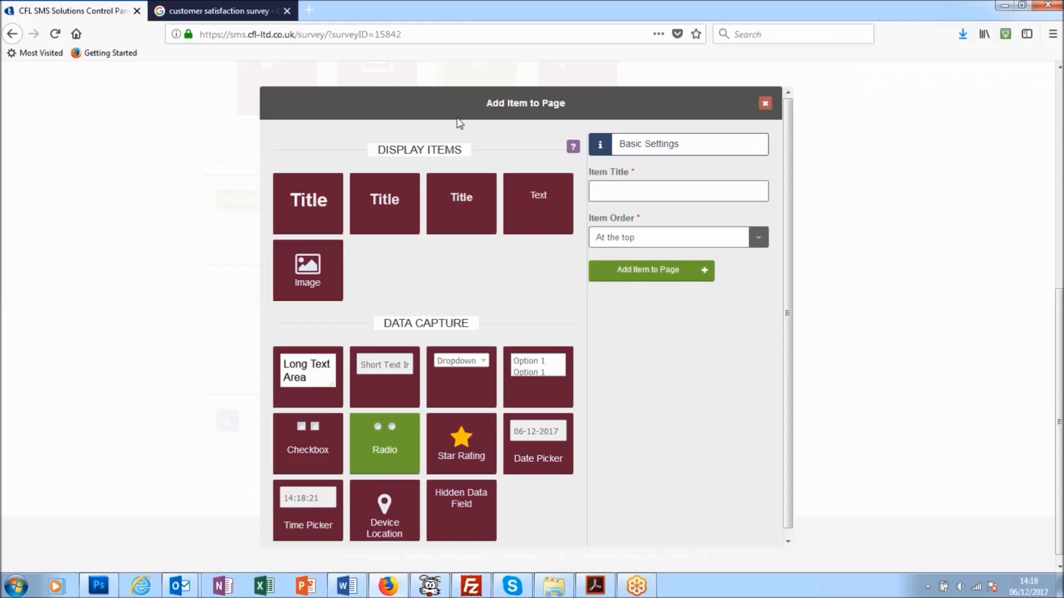
text(Product)
click(758, 241)
click(758, 240)
click(657, 275)
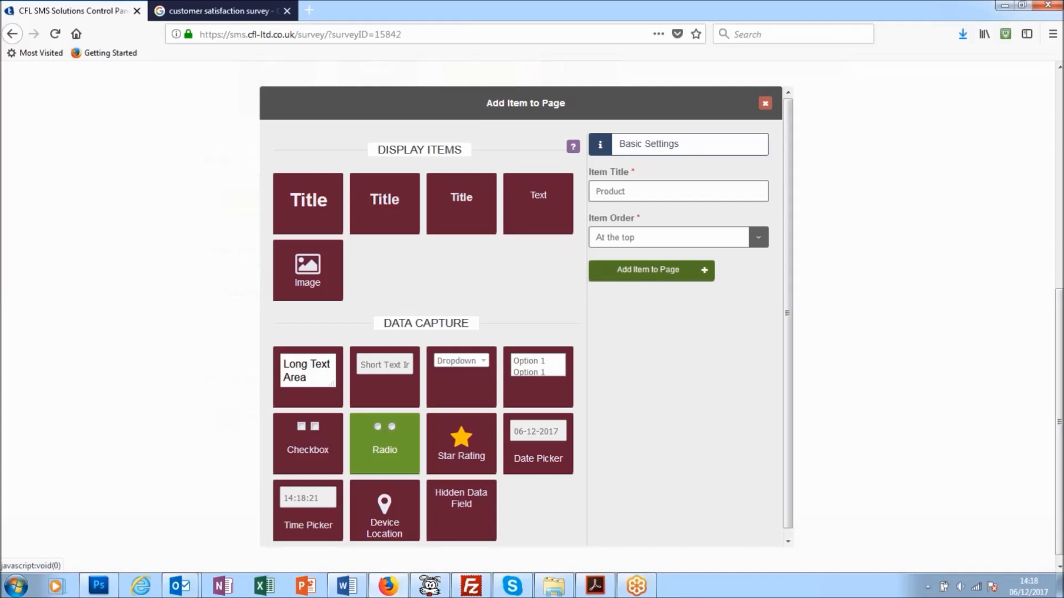
Set the question text of the Product radio item to "Product Description".
scroll(610, 313, down, 3)
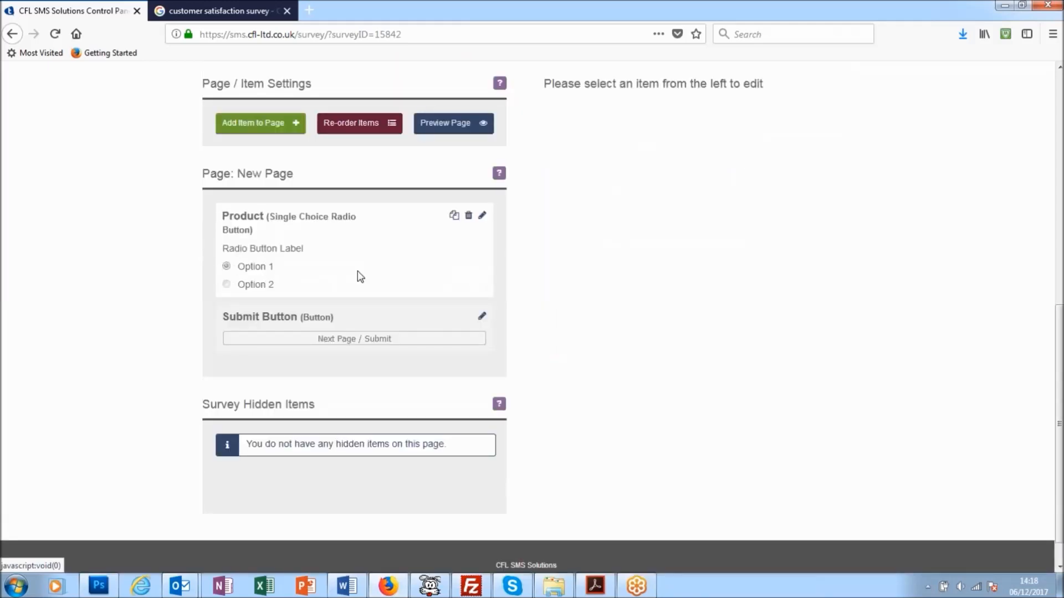
click(483, 216)
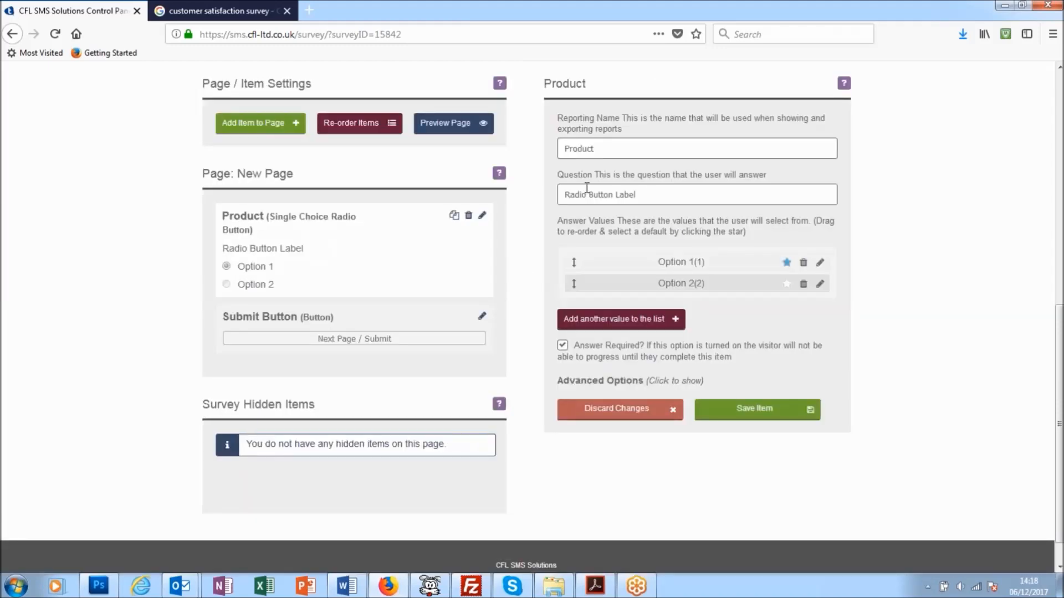
drag(636, 194, 555, 192)
text(Product Desc)
text(i)
key(BackSpace)
text(ription)
Change the display name of the Product item's first answer value to "Above Expectation" and save the value.
click(819, 265)
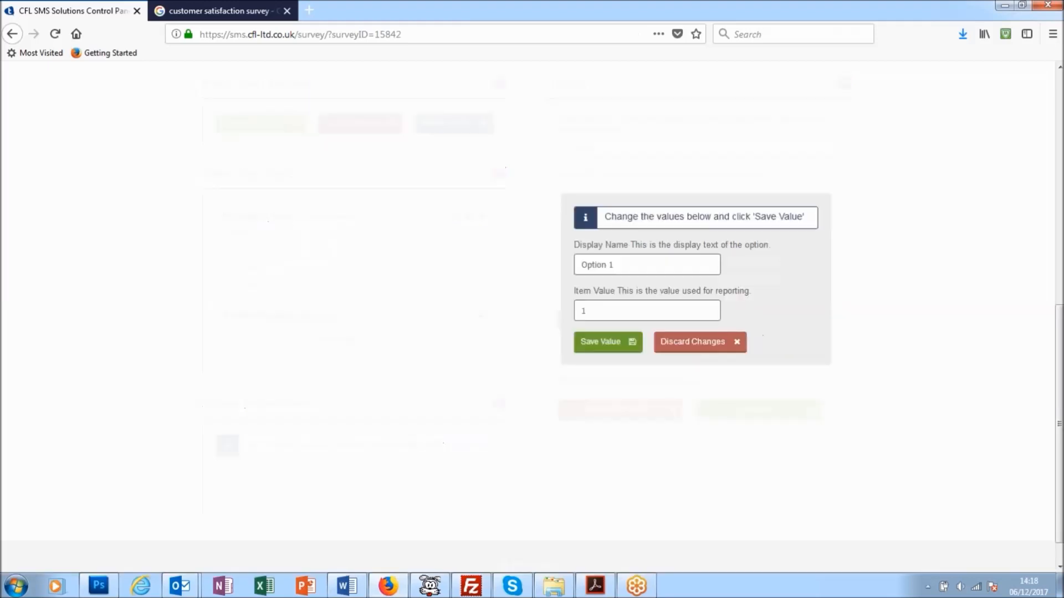
drag(614, 264, 568, 260)
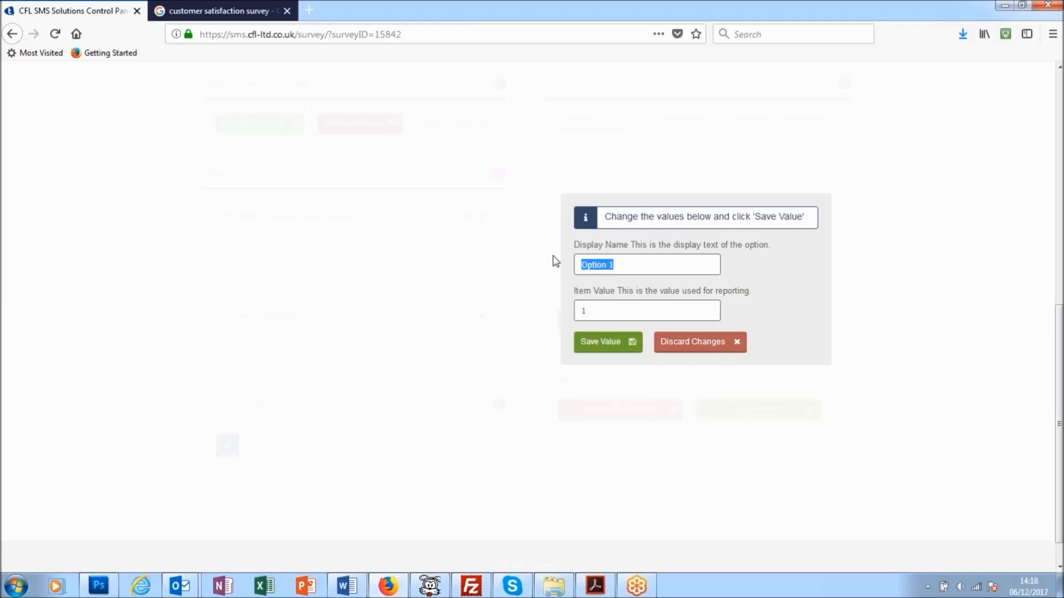
text(Above Expedtation)
click(604, 342)
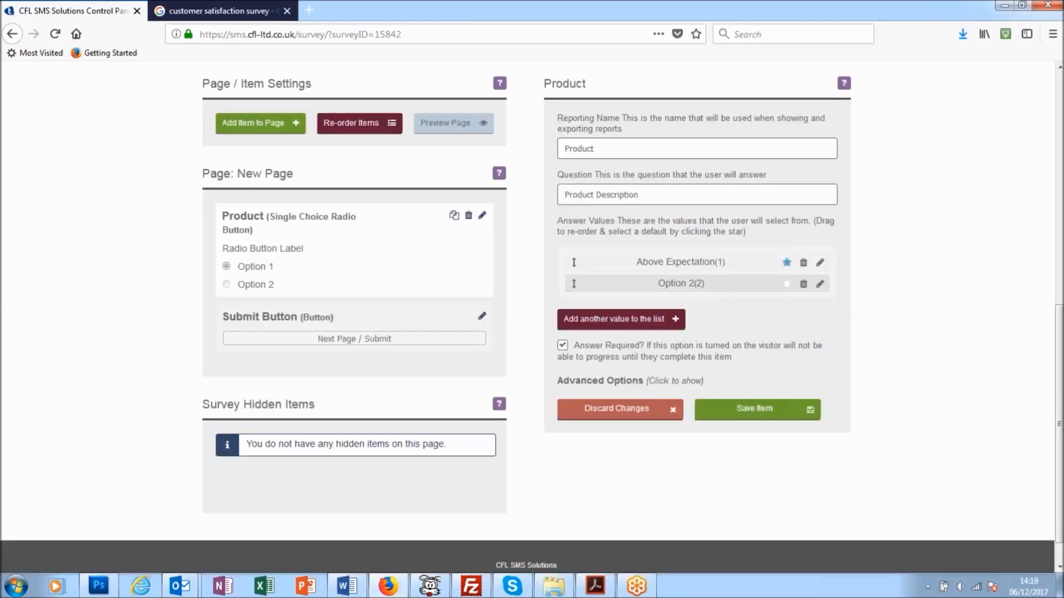
Change the display name of the Product item's second answer value to "As Expected" and save the value.
click(820, 284)
key(ctrl+a)
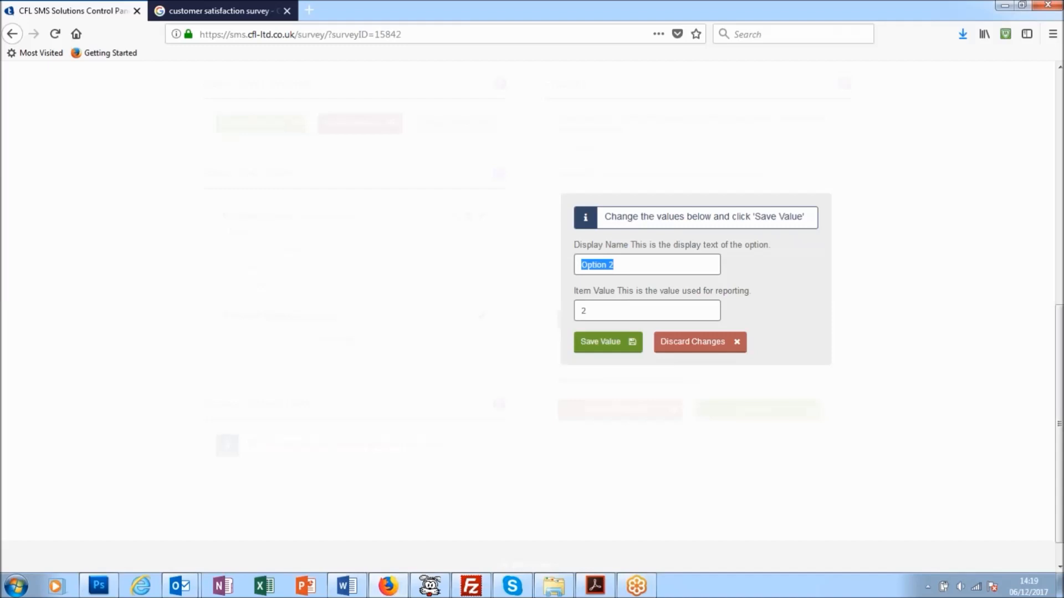
text(As Expected)
click(611, 342)
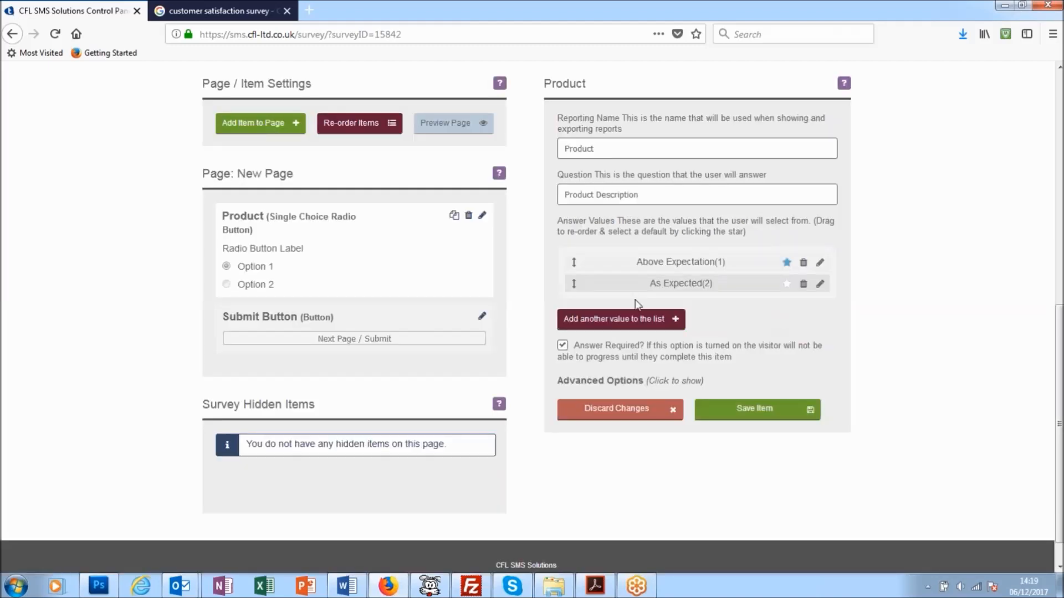
Add a third answer value "Below Expectations" with item value 3 to the Product item, and save the item.
click(633, 321)
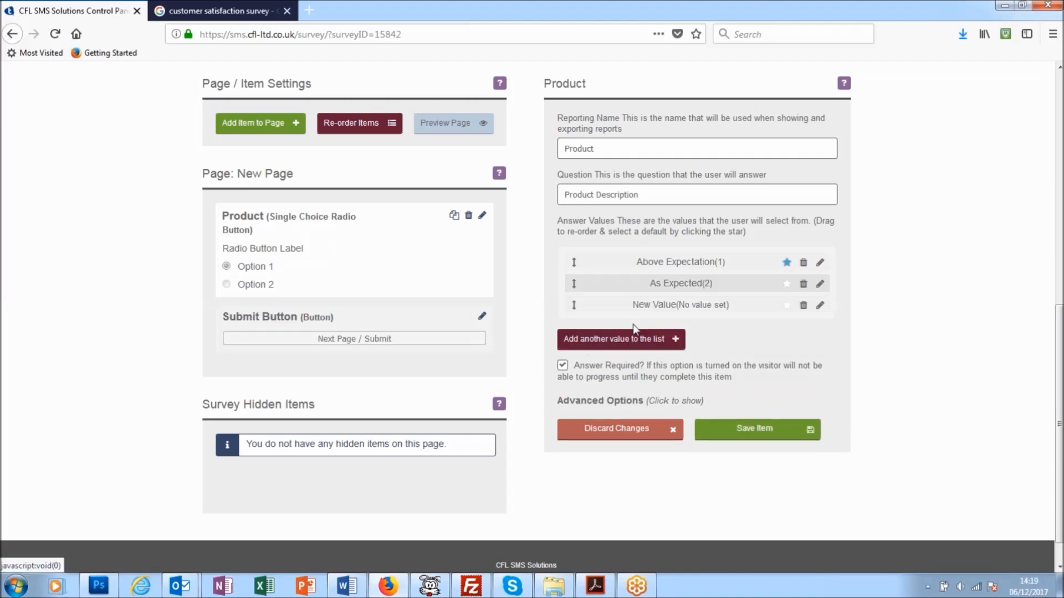
click(817, 310)
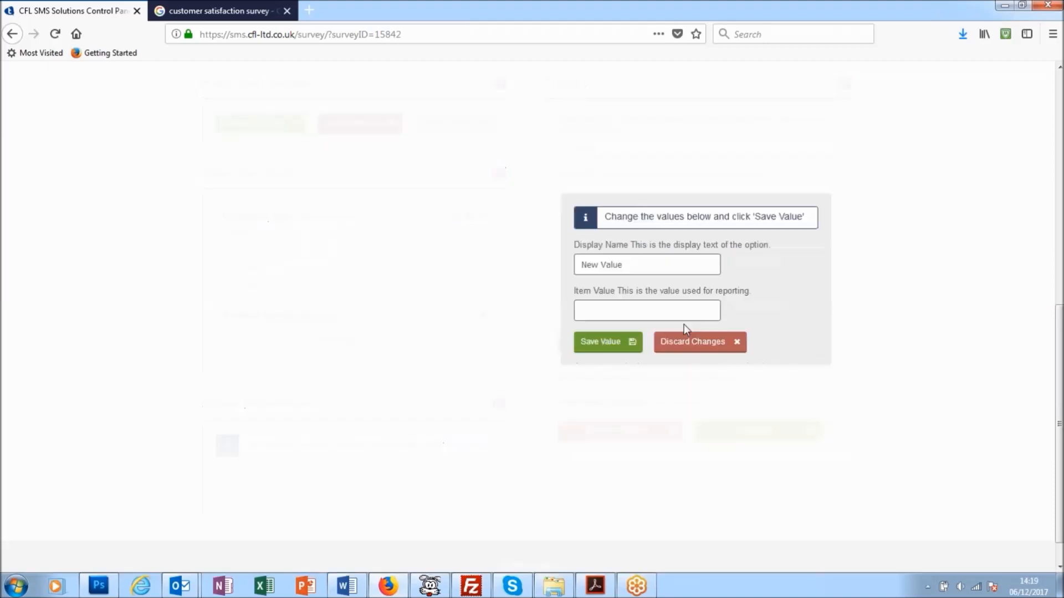
click(646, 313)
text(3)
drag(621, 264, 497, 240)
text(Below Expectaio)
key(BackSpace)
key(BackSpace)
text(tions)
click(608, 342)
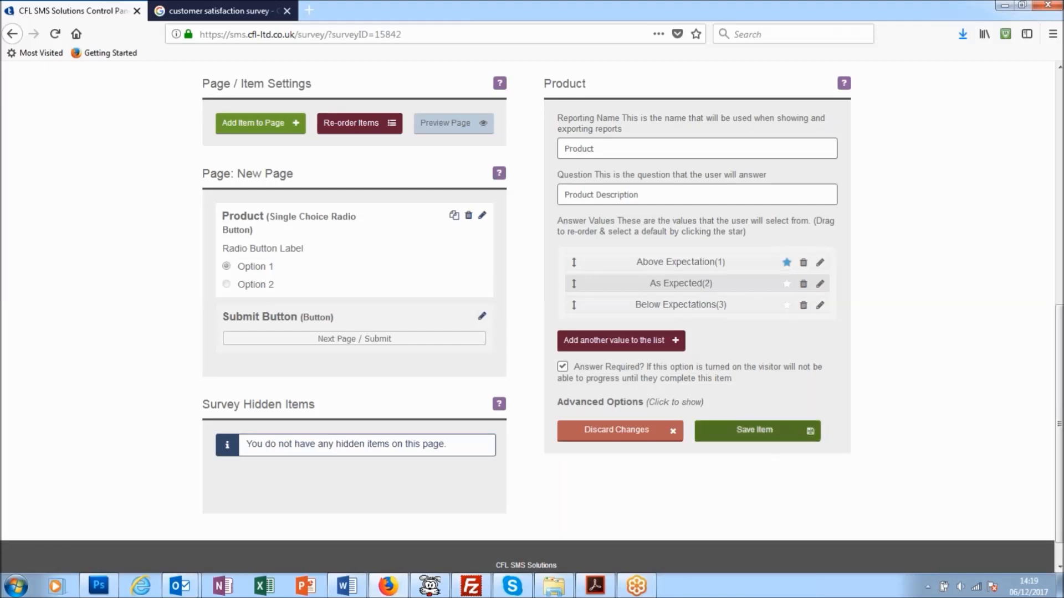
click(755, 431)
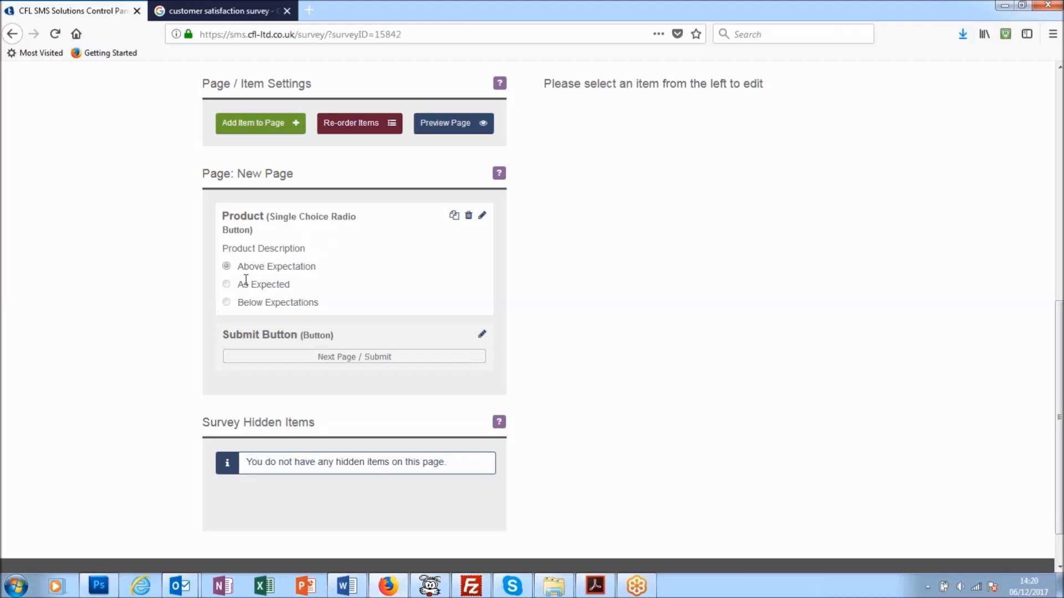
Add a Long Text Area item titled "Feedback on product" to the page, placed after Product.
click(260, 123)
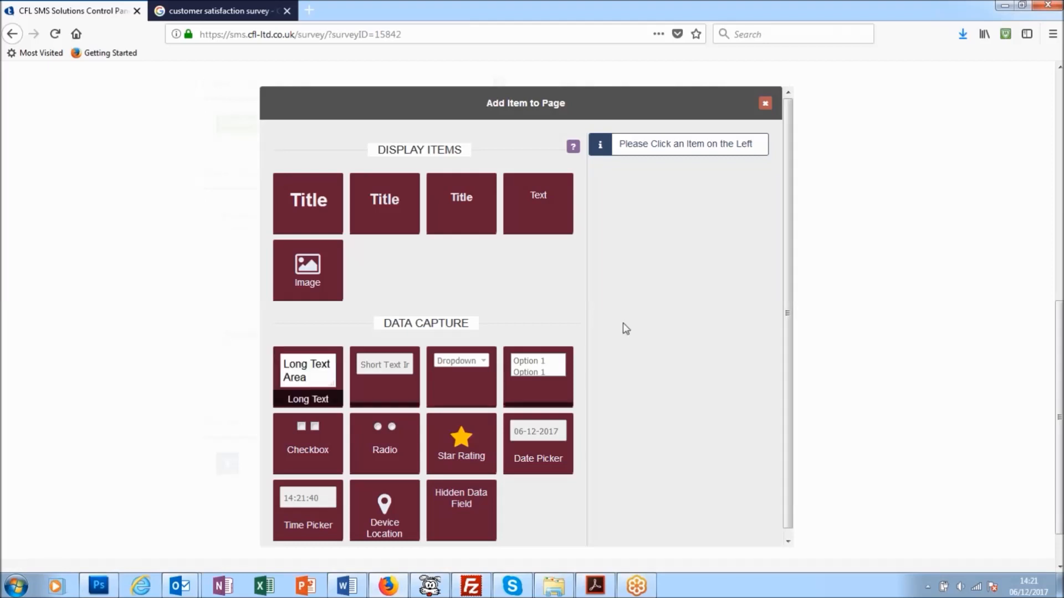
scroll(651, 338, down, 1)
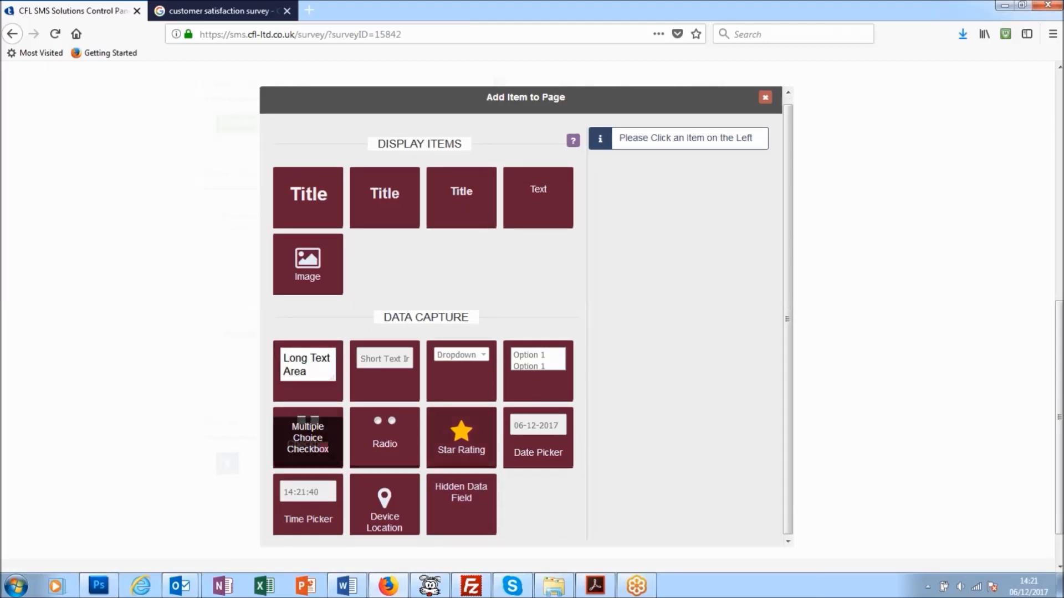
click(315, 377)
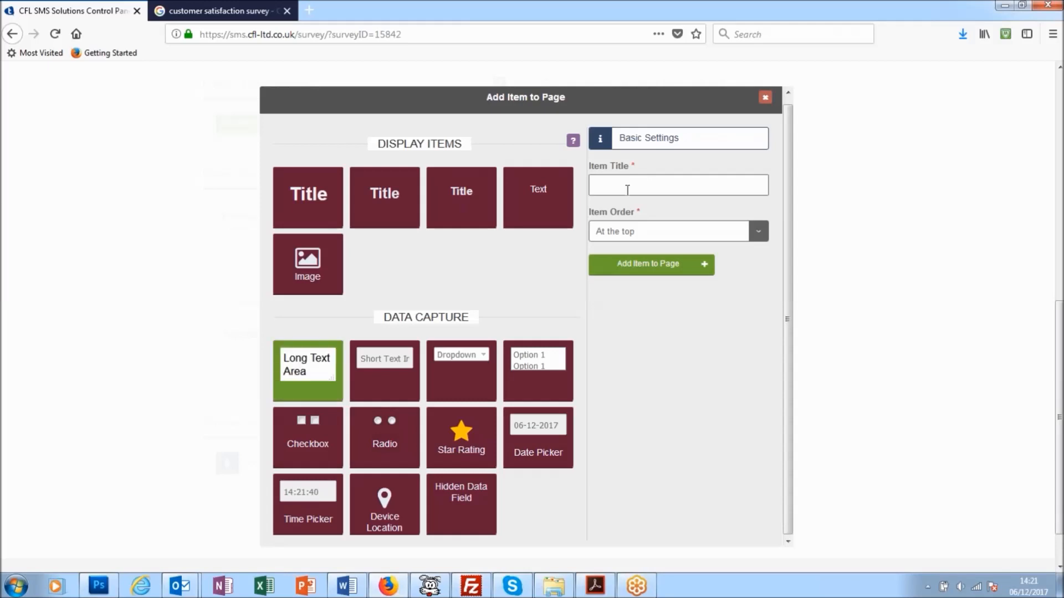
text(Feedback on product)
click(759, 237)
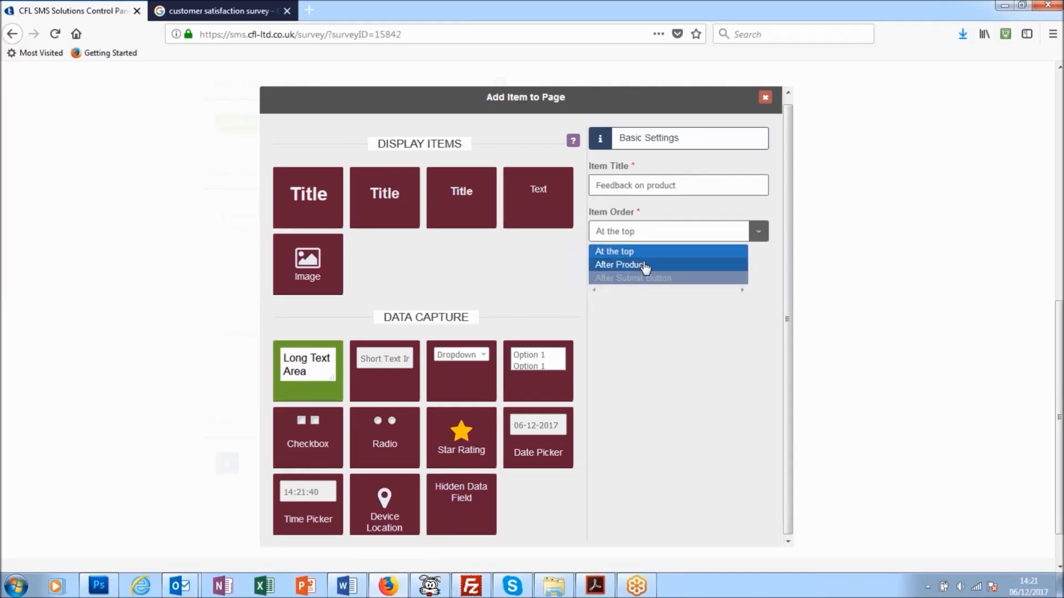
click(643, 265)
click(646, 264)
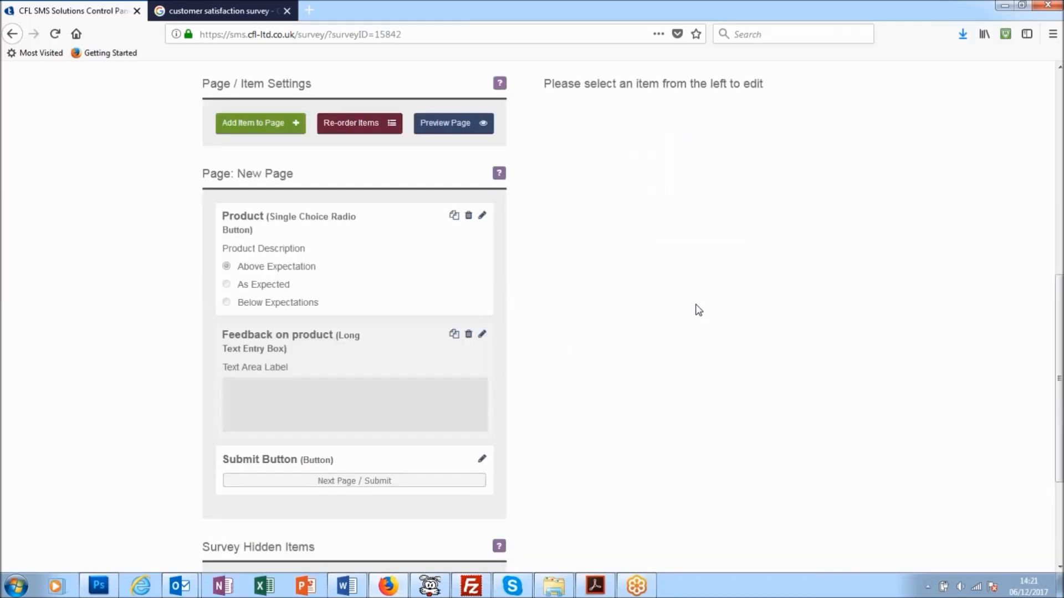
Set the question of the "Feedback on product" item to "Please Give Feedback on your answer." and save the item.
scroll(698, 310, down, 5)
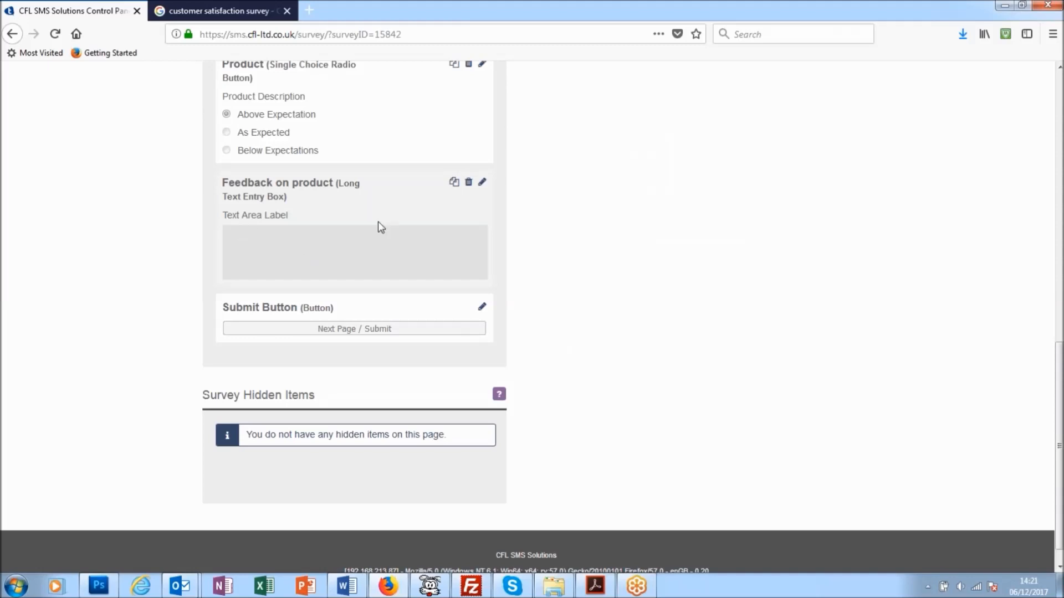
click(480, 184)
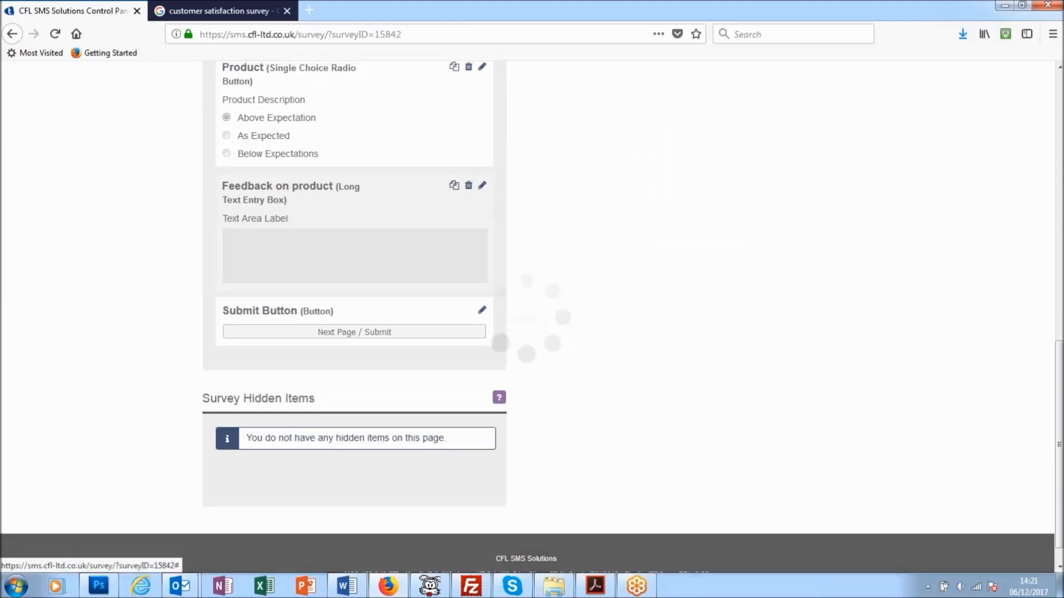
key(ctrl+a)
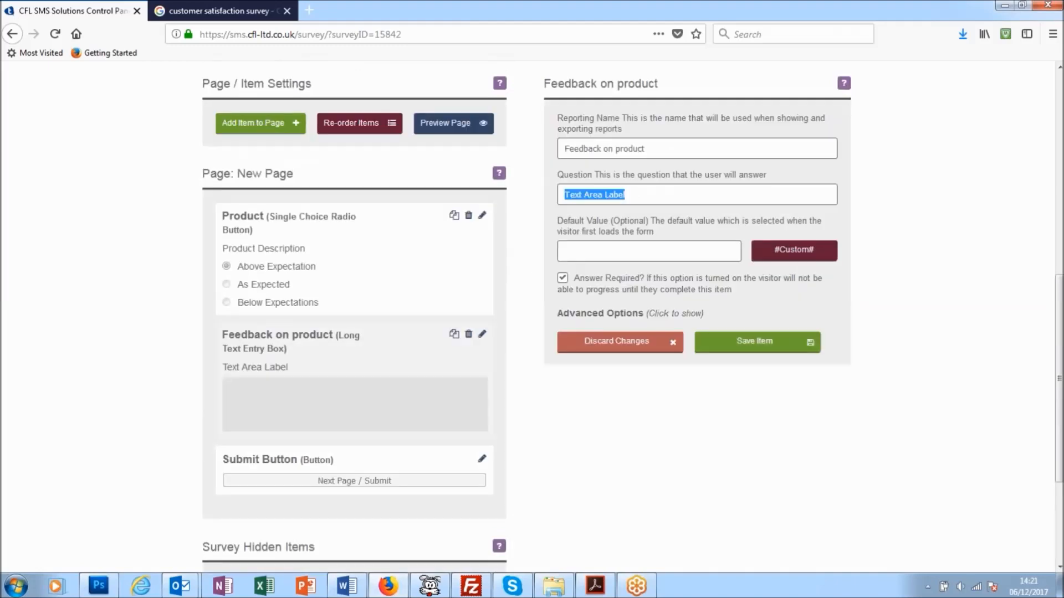
text(Please)
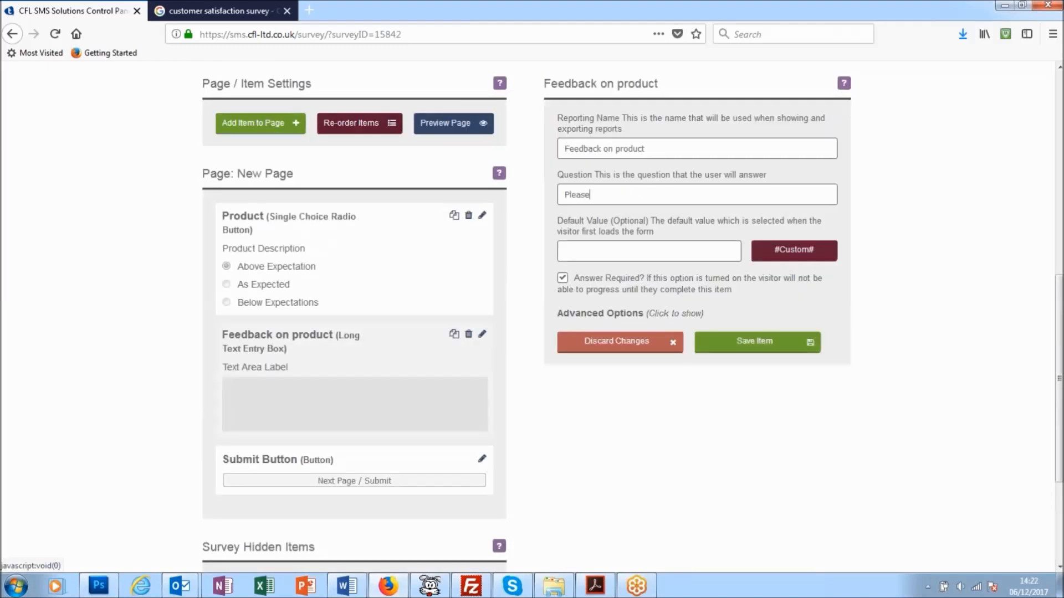
text( Give Feedback on your answer.)
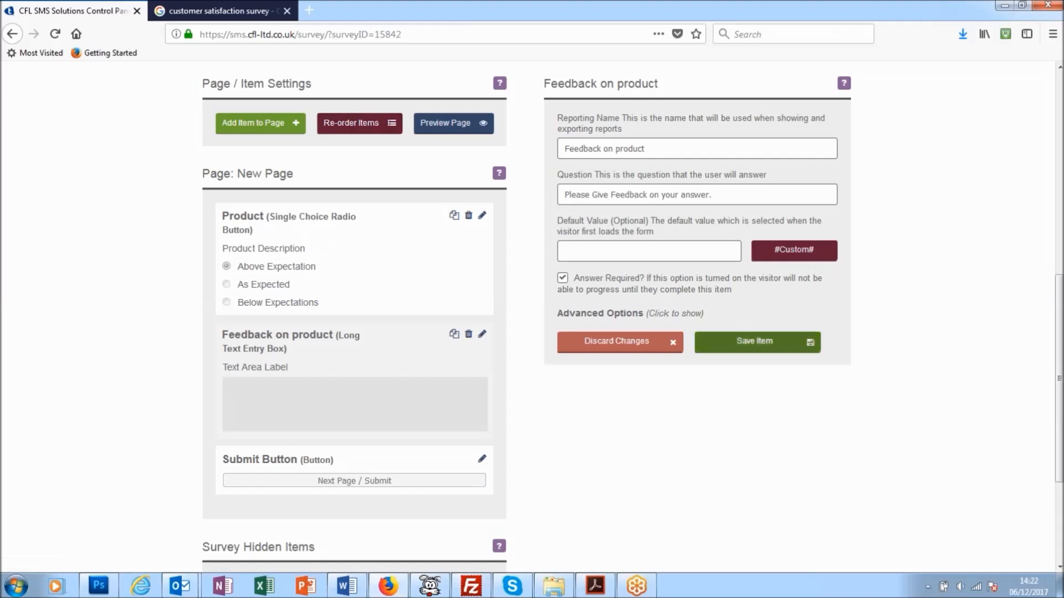
click(754, 344)
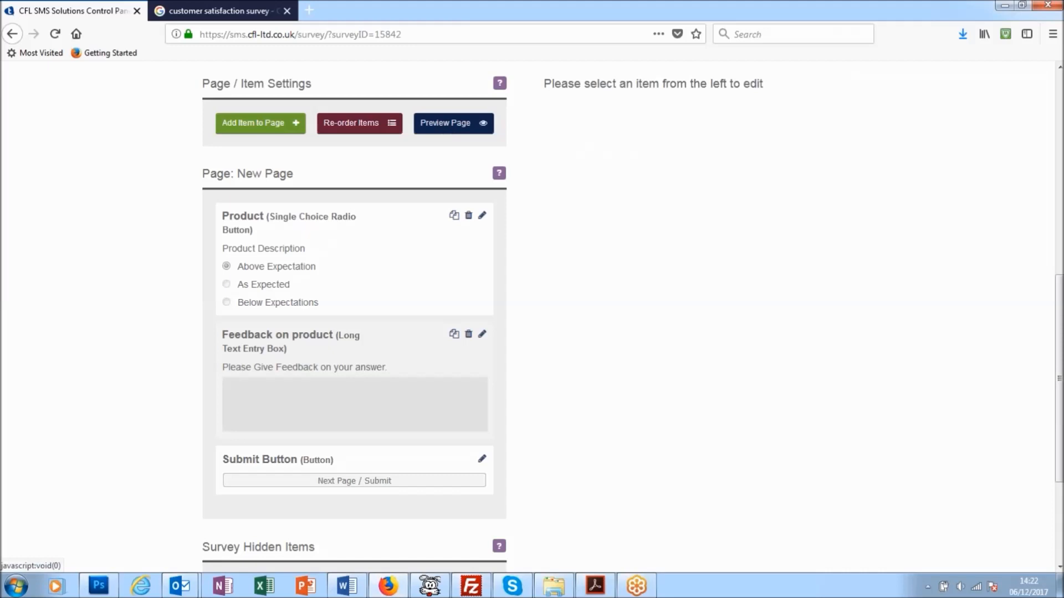
Preview the question page on the simulated phone, try its radio options and feedback box, and close the preview.
click(453, 123)
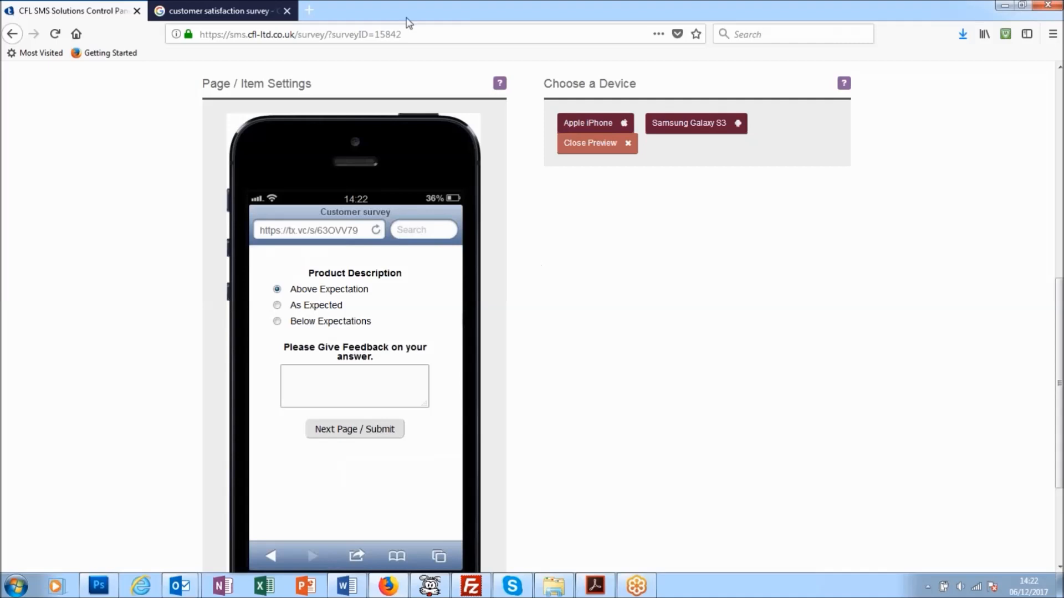
click(277, 305)
click(277, 321)
click(374, 392)
click(592, 145)
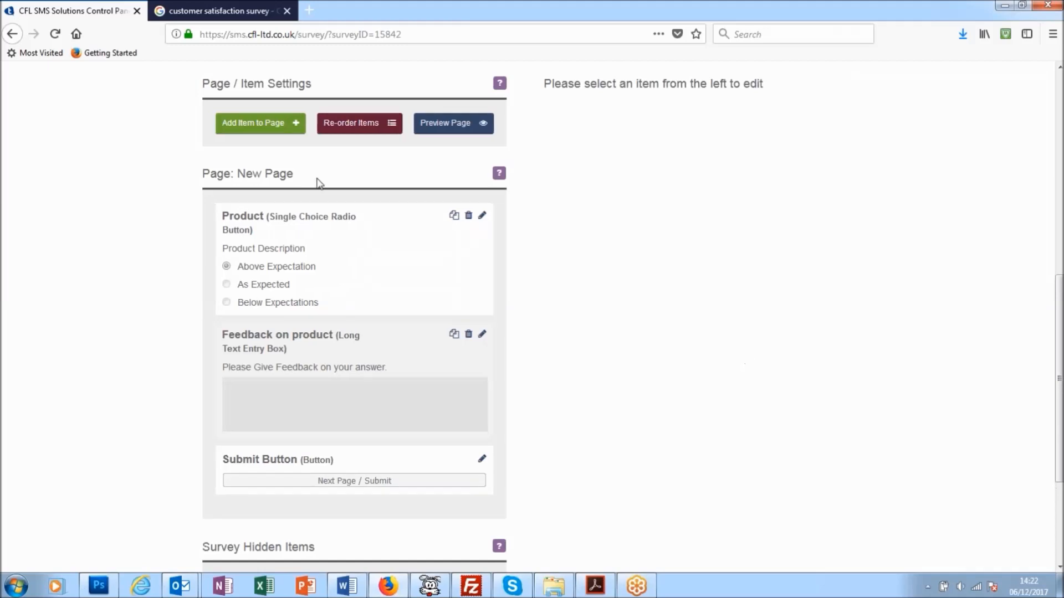
Add a Checkbox item titled "Further Product" to the page, placed after "Feedback on product".
click(267, 127)
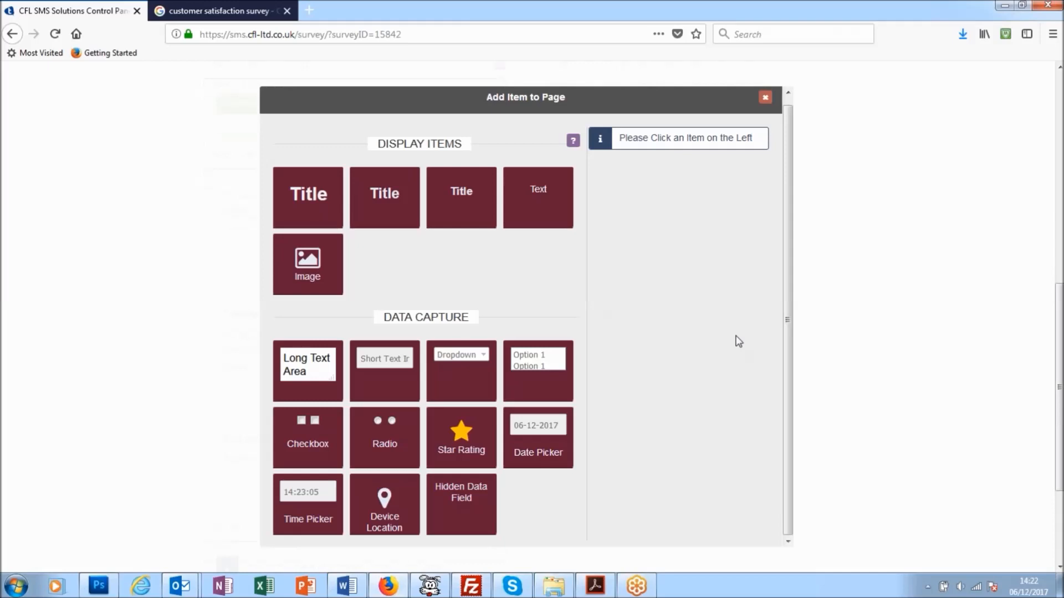
click(319, 447)
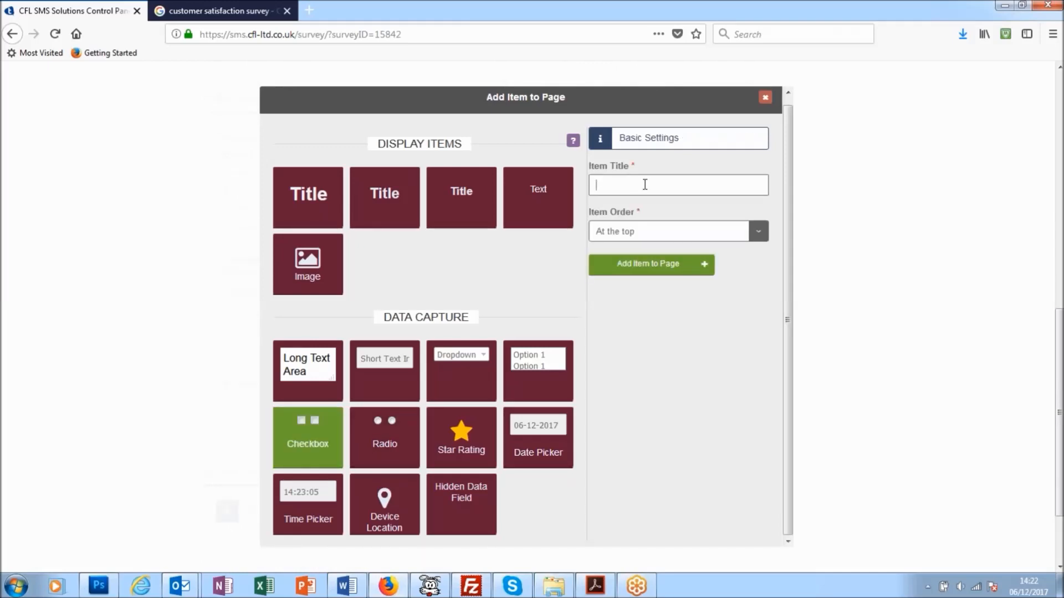
click(620, 176)
text(Further Product)
click(759, 233)
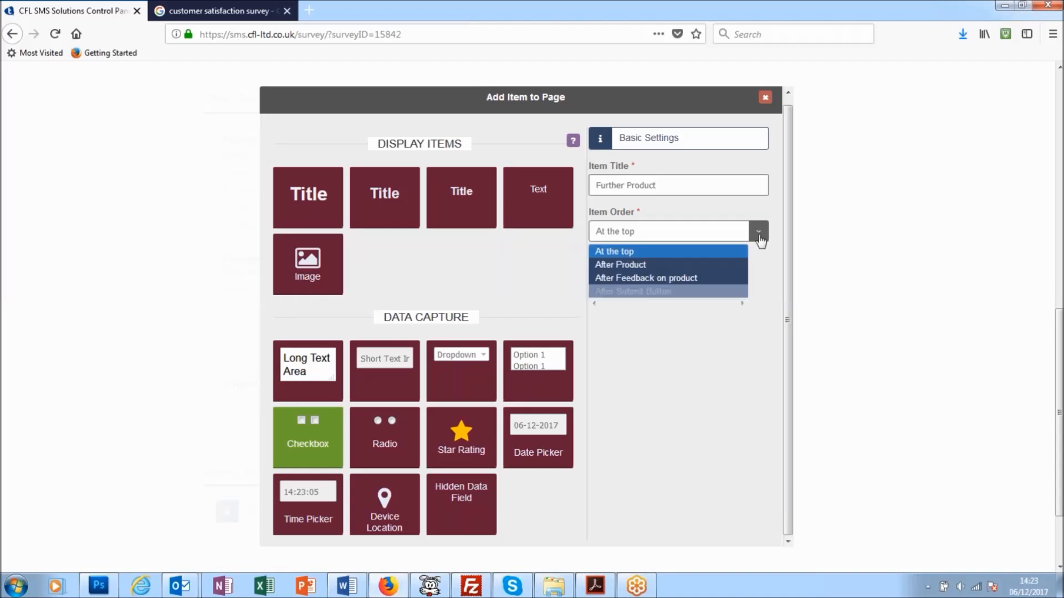
click(685, 283)
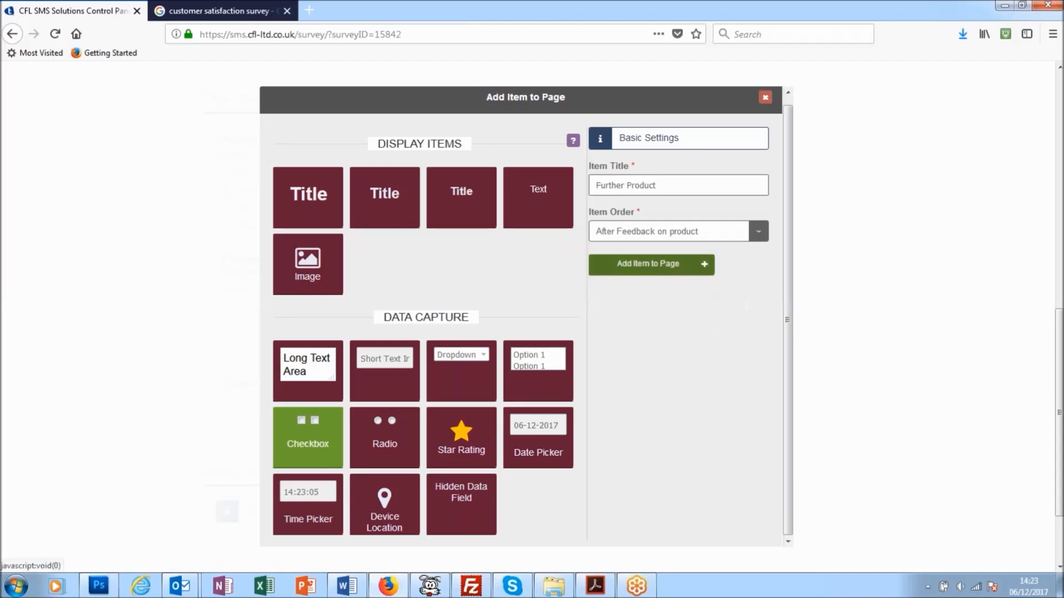
click(693, 266)
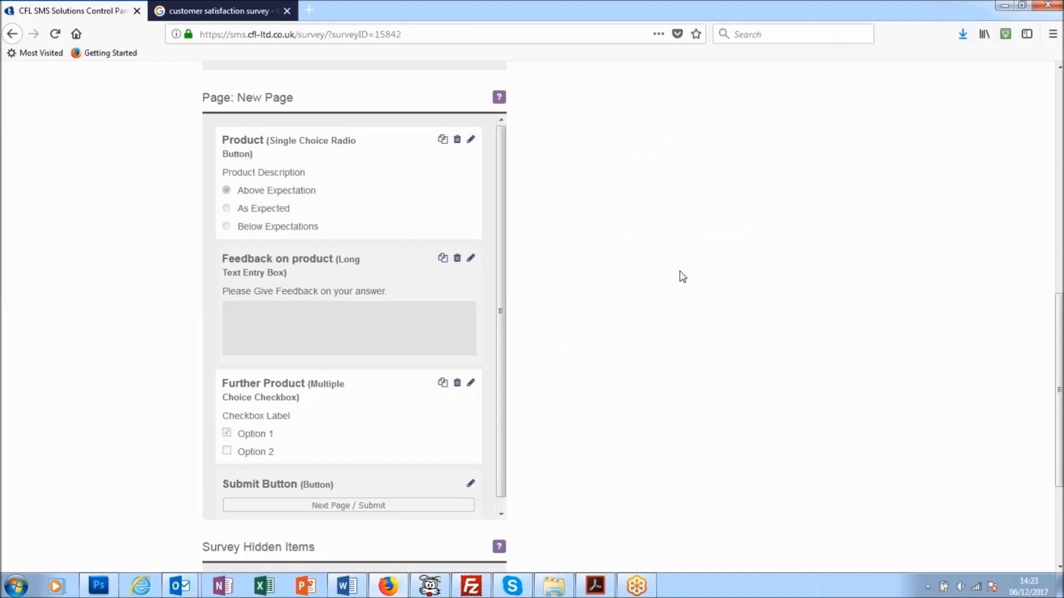
Set the question of the "Further Product" checkbox item to "What other products do you buy?".
scroll(349, 309, down, 3)
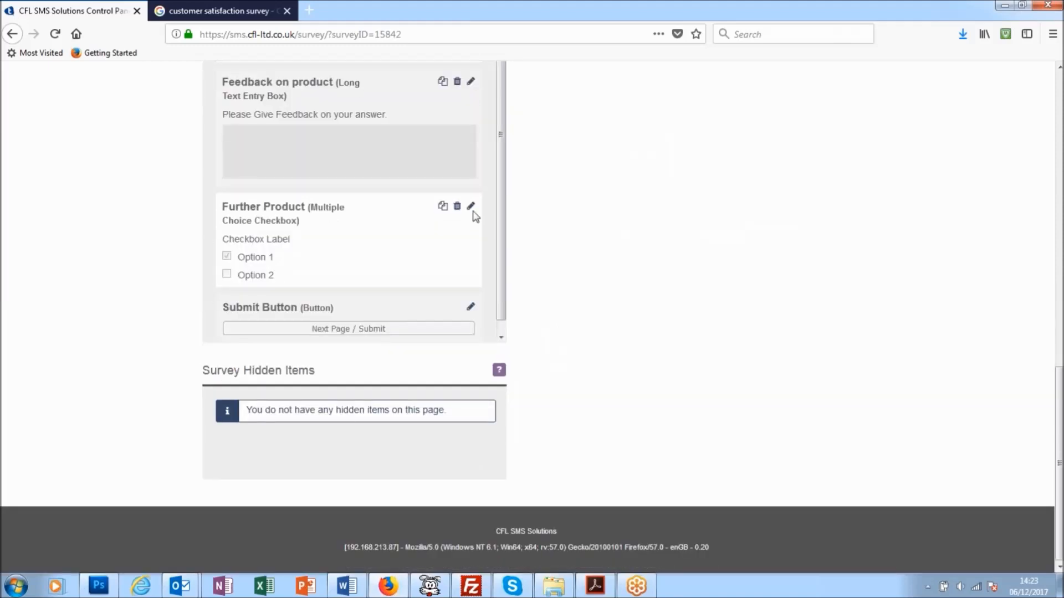
click(470, 206)
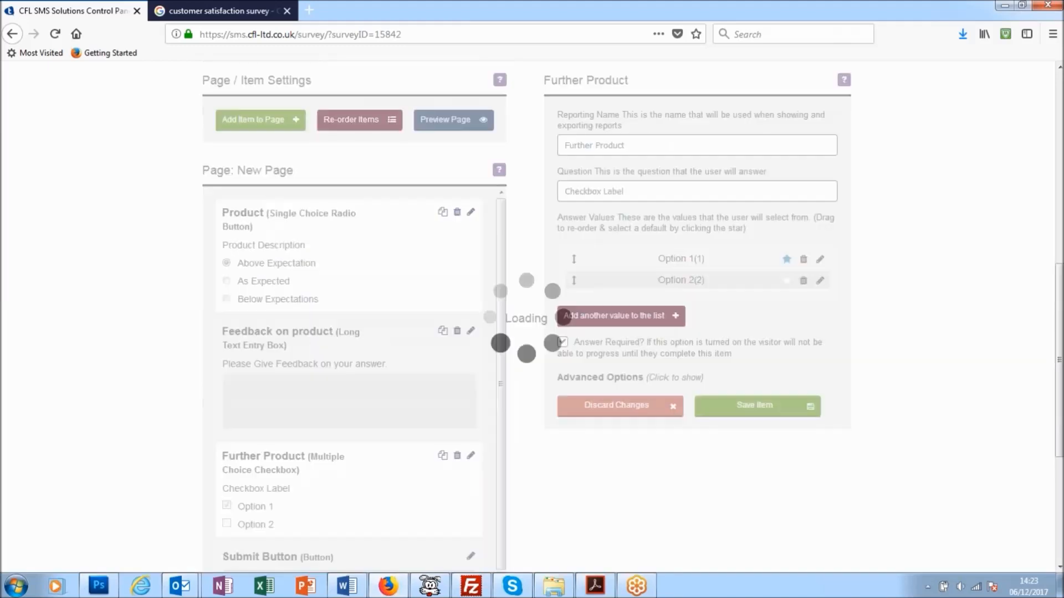
triple_click(574, 195)
drag(626, 196, 551, 194)
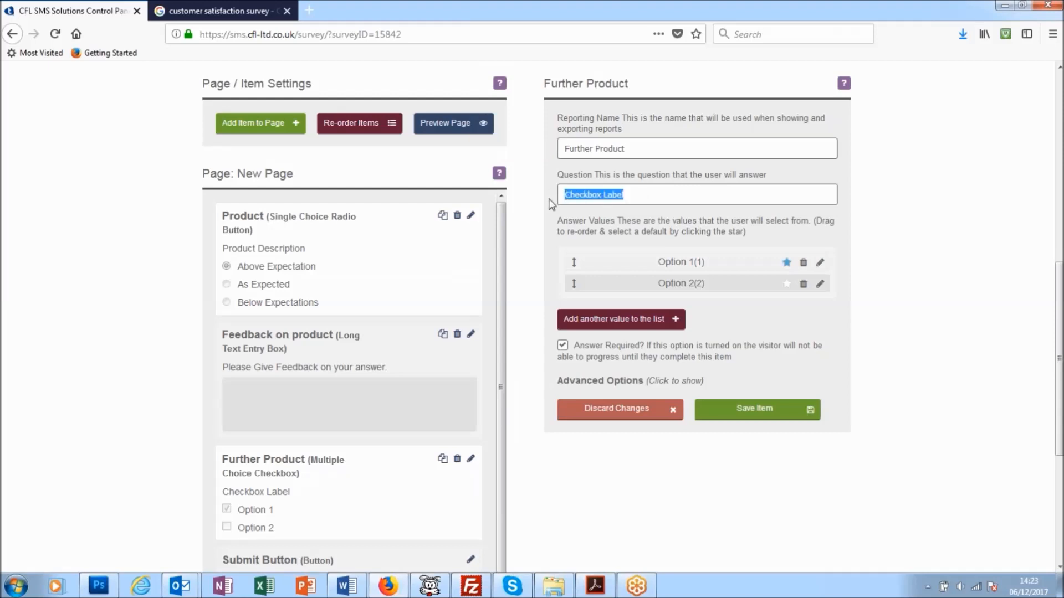
text(Would you buy)
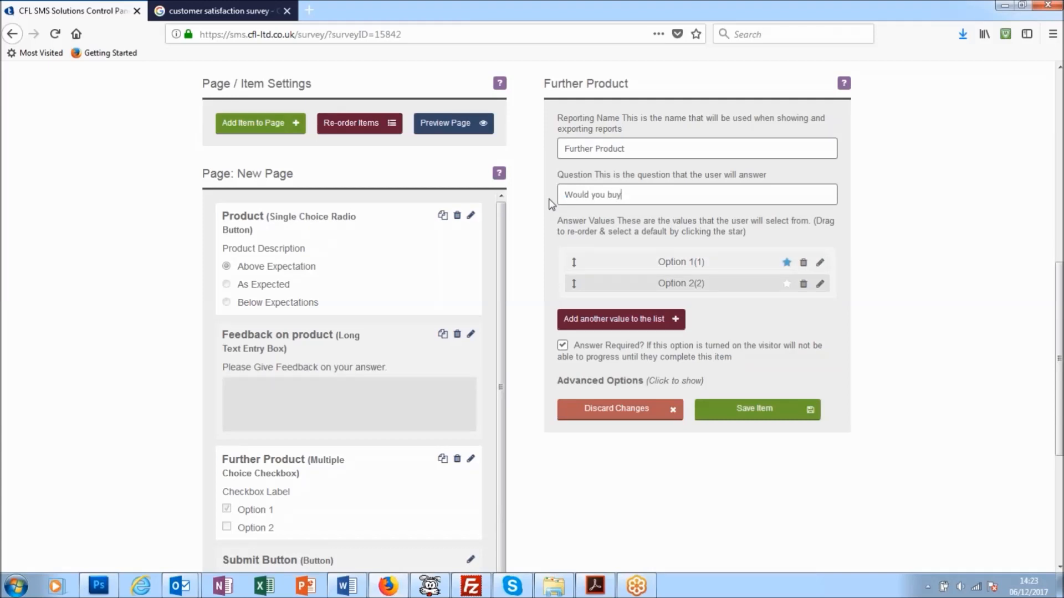
key(BackSpace)
key(BackSpace)
key(BackSpace)
key(BackSpace)
key(BackSpace)
key(BackSpace)
key(BackSpace)
key(BackSpace)
key(BackSpace)
key(BackSpace)
key(BackSpace)
text(hat other)
text( product)
text(s do you)
text( buy)
text(.)
key(BackSpace)
text(?)
Rename the checkbox item's two answer options to "TV" and "Computers", saving each value.
click(820, 262)
drag(614, 266, 563, 266)
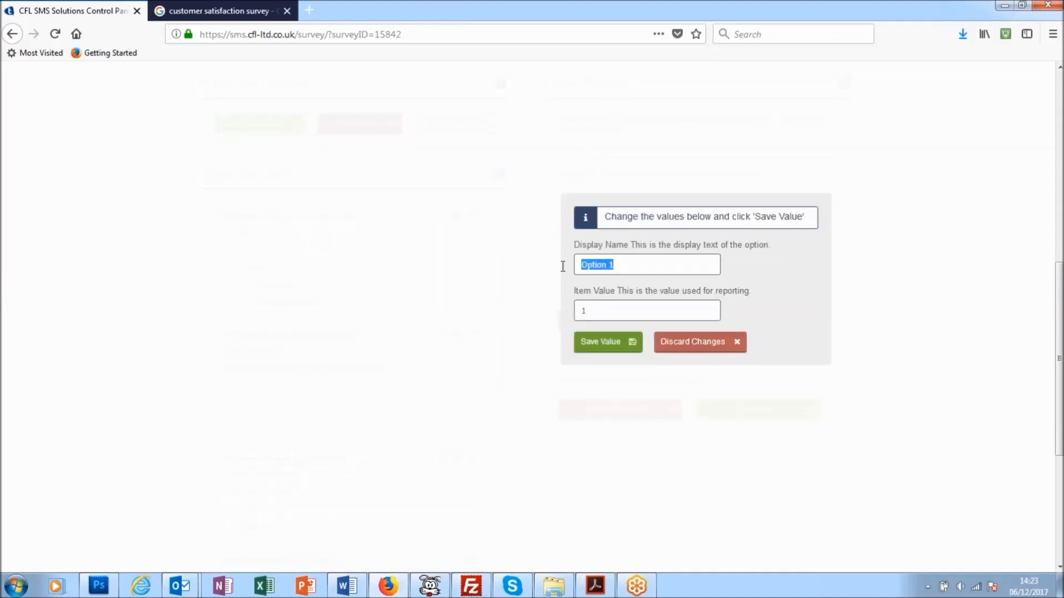
text(TV)
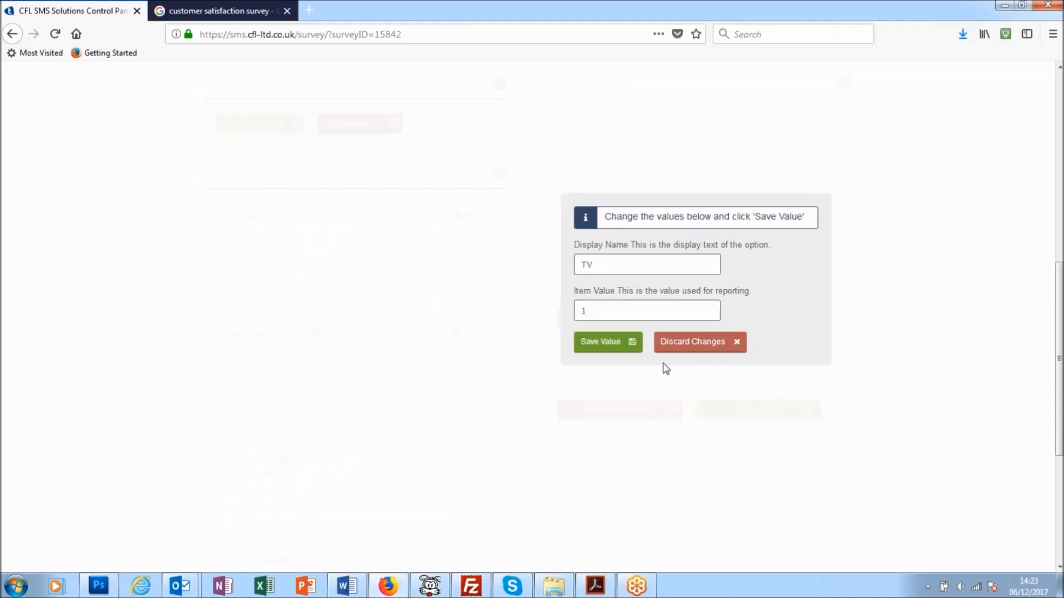
click(604, 342)
click(820, 284)
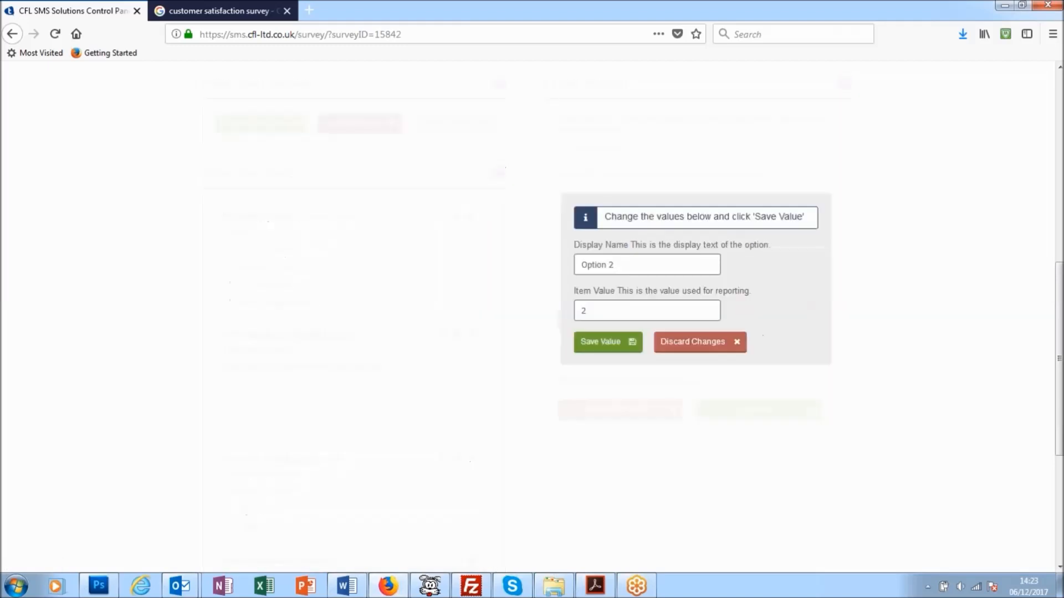
drag(614, 266, 564, 268)
text(Computers)
click(604, 342)
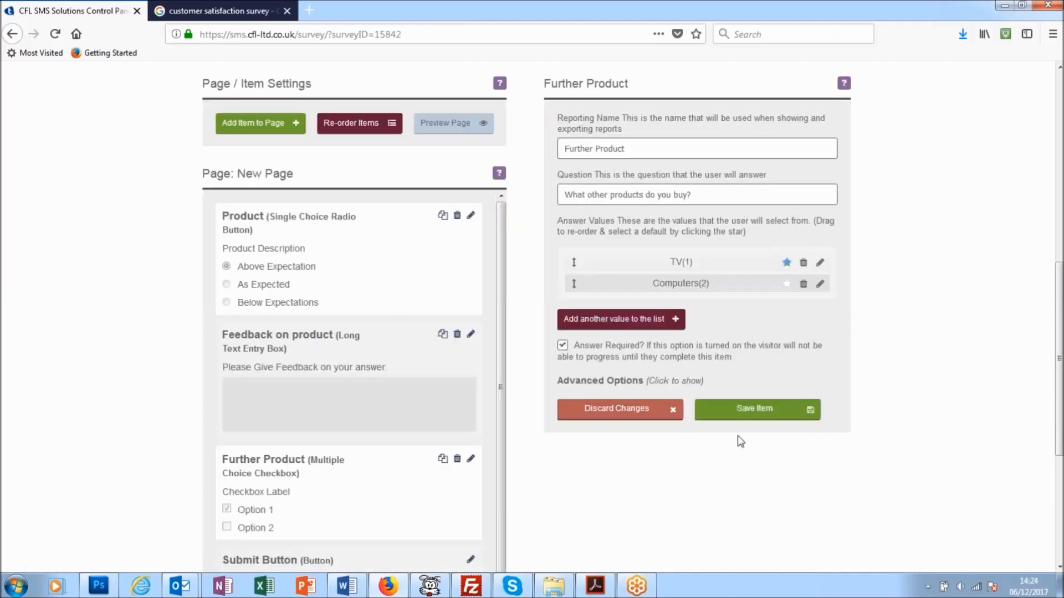
Add a third answer option to the checkbox item with display name "Warrantys" and item value 3.
click(648, 325)
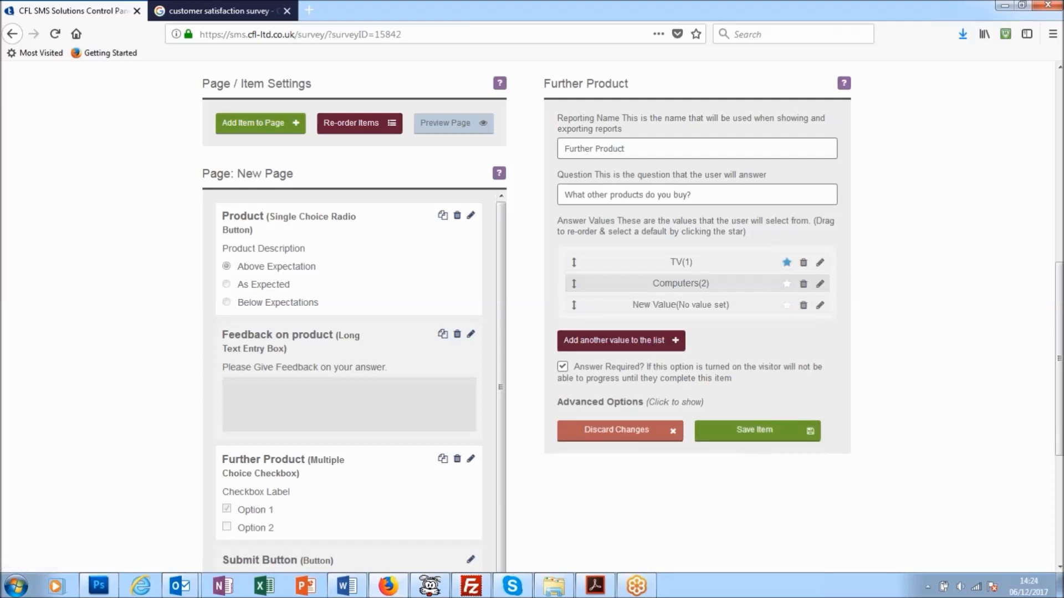
click(820, 305)
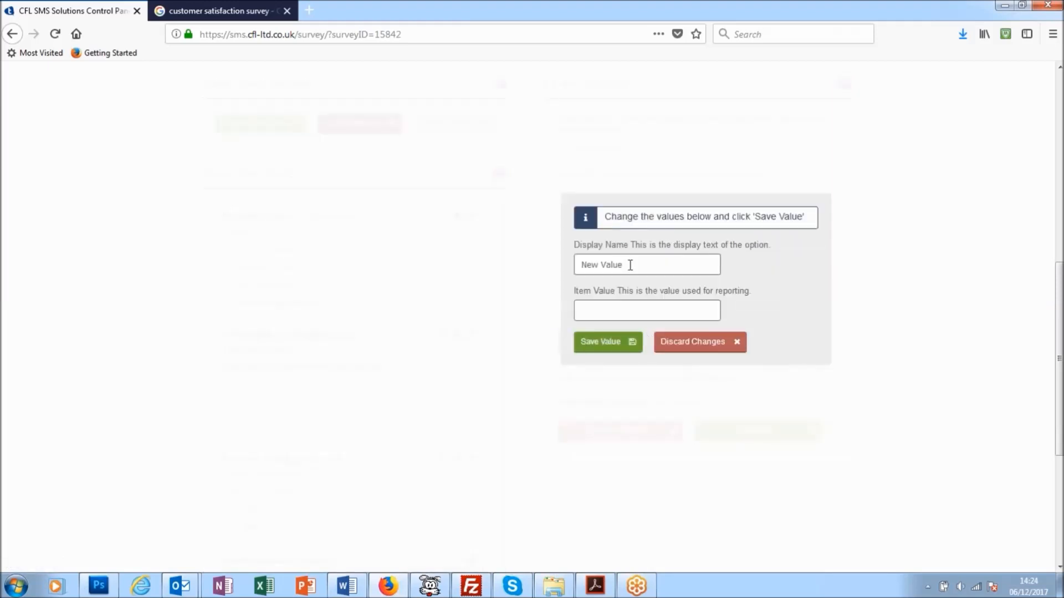
drag(630, 264, 563, 266)
text(Warrantys)
click(598, 308)
text(3)
click(612, 344)
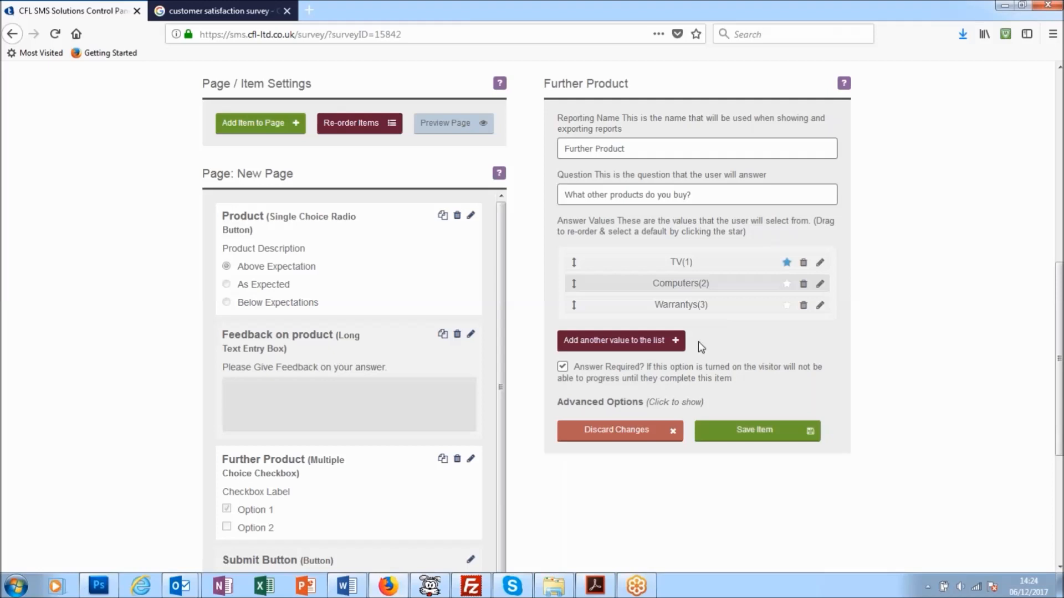
Add a fourth answer option with display name "Cameras" and item value 4, and save the "Further Product" item.
click(641, 347)
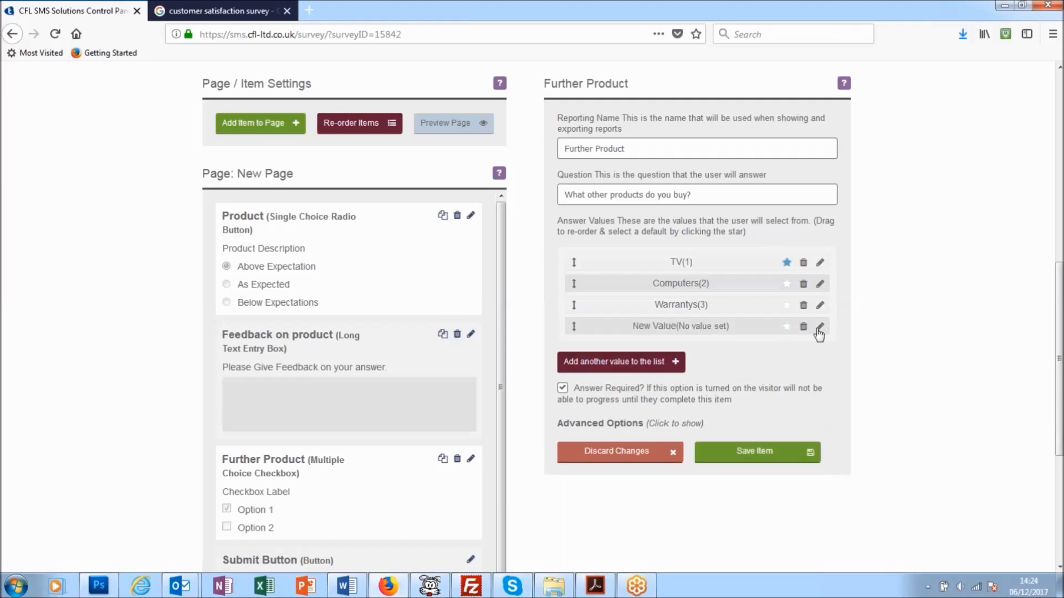
click(820, 328)
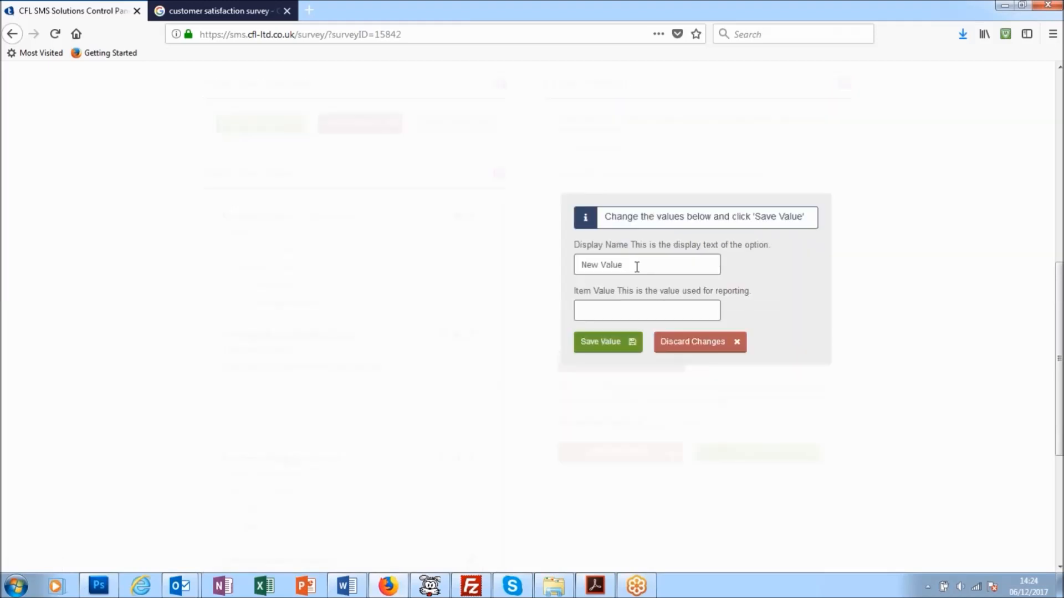
triple_click(584, 260)
text(Gameras)
key(Tab)
text(4)
click(605, 341)
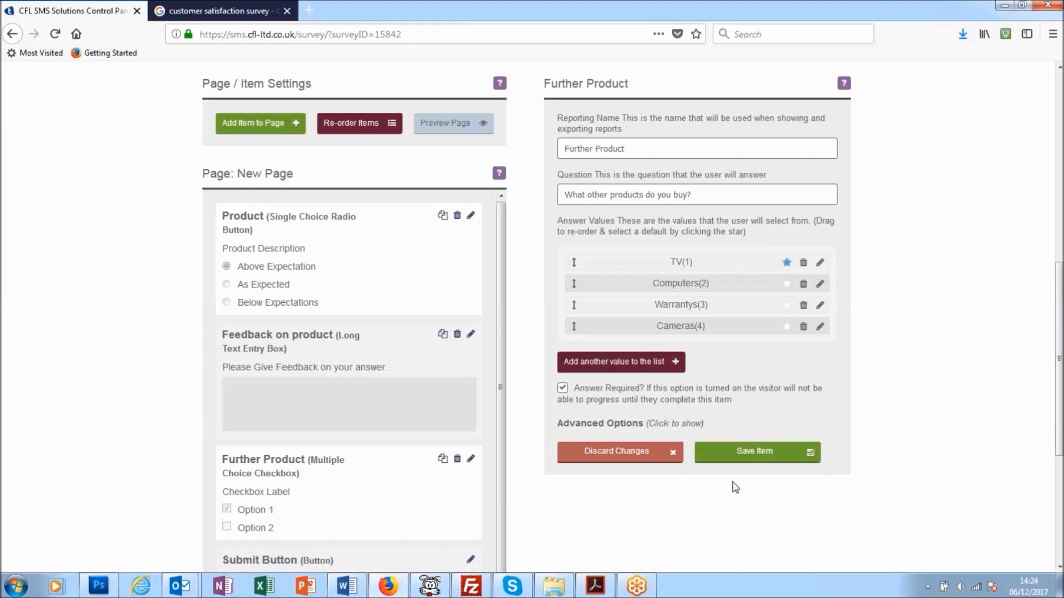
scroll(740, 477, down, 2)
click(757, 382)
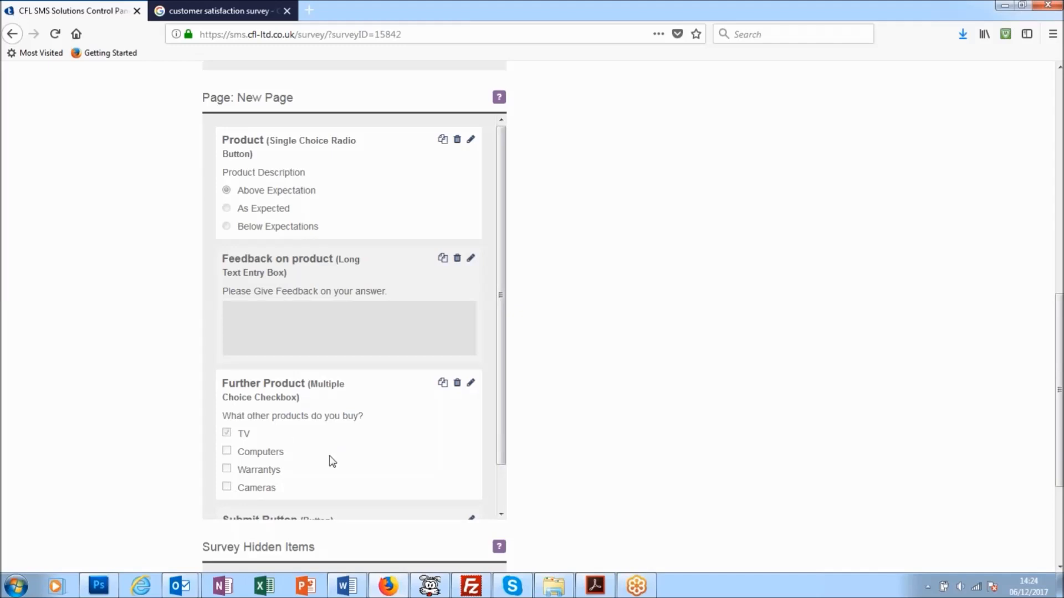
Preview the question page on the simulated phone, try the radio options and the product checkboxes, and close the preview.
scroll(481, 155, up, 4)
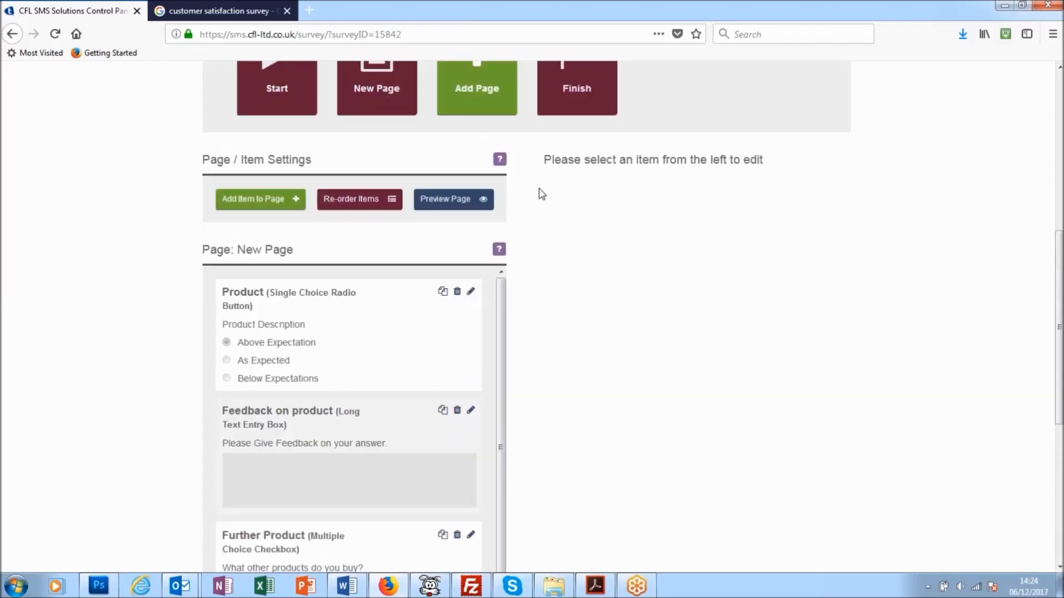
click(451, 199)
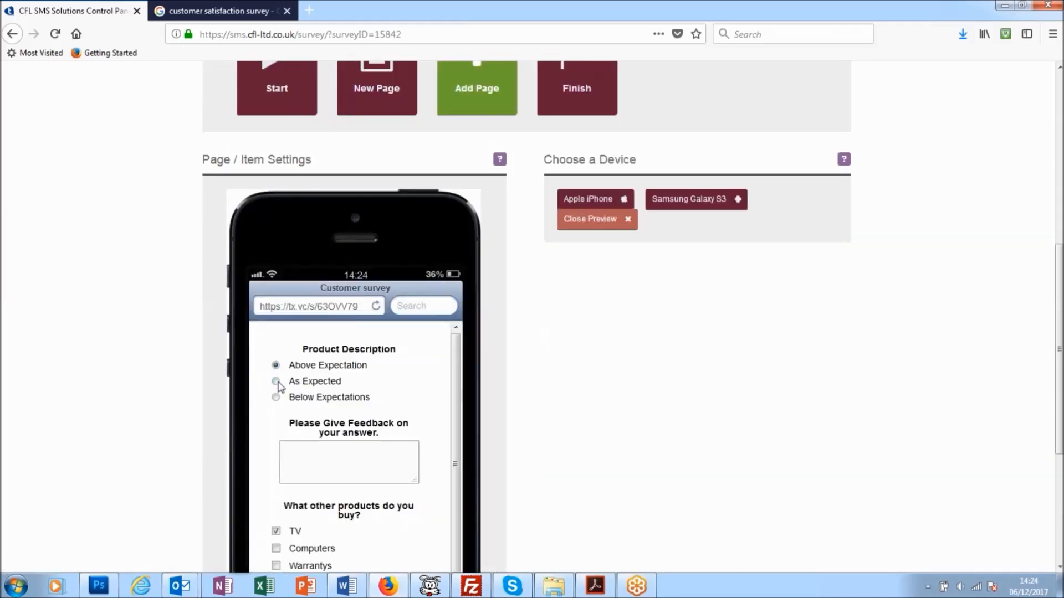
click(275, 396)
scroll(349, 398, down, 1)
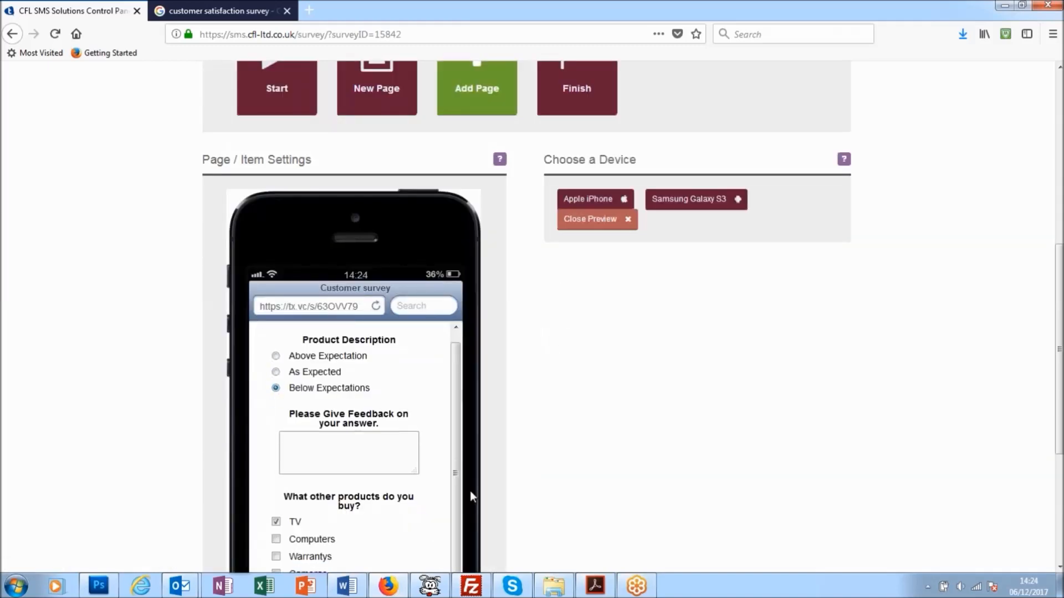
scroll(722, 375, down, 4)
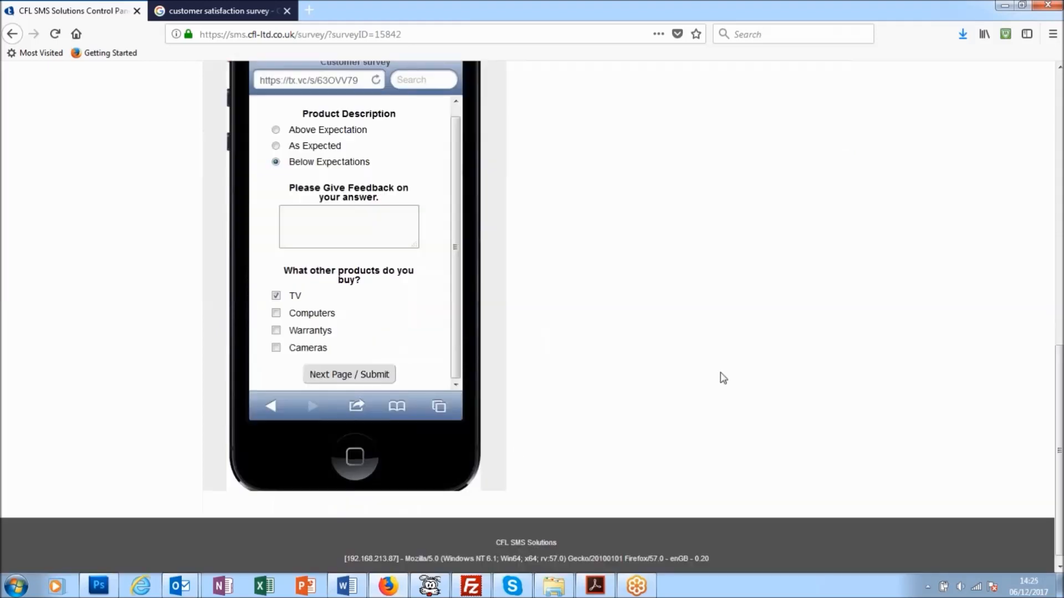
click(275, 312)
click(276, 329)
click(276, 346)
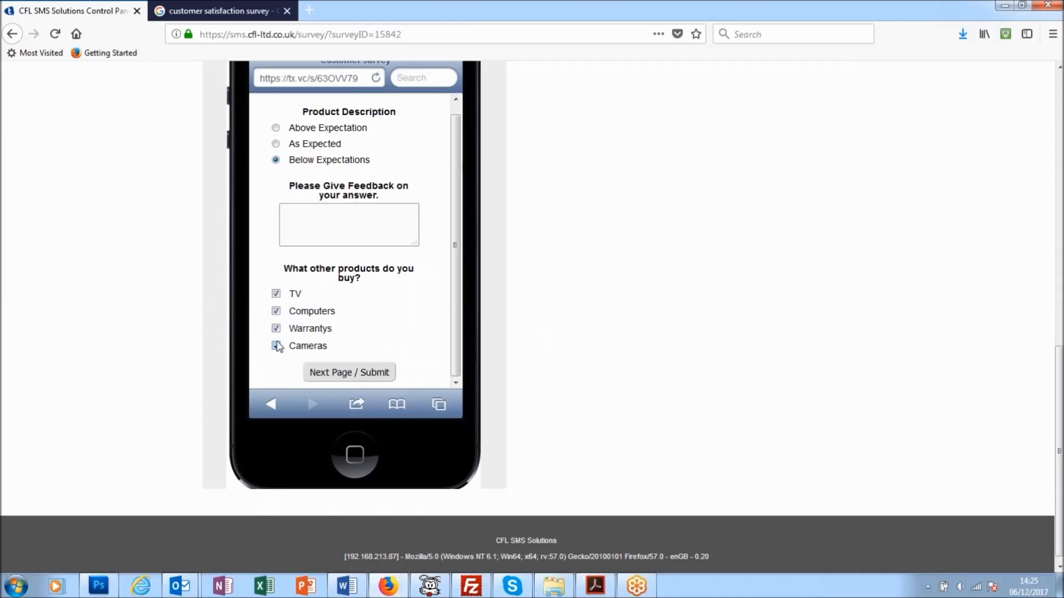
click(276, 346)
click(276, 328)
click(276, 311)
scroll(620, 394, up, 4)
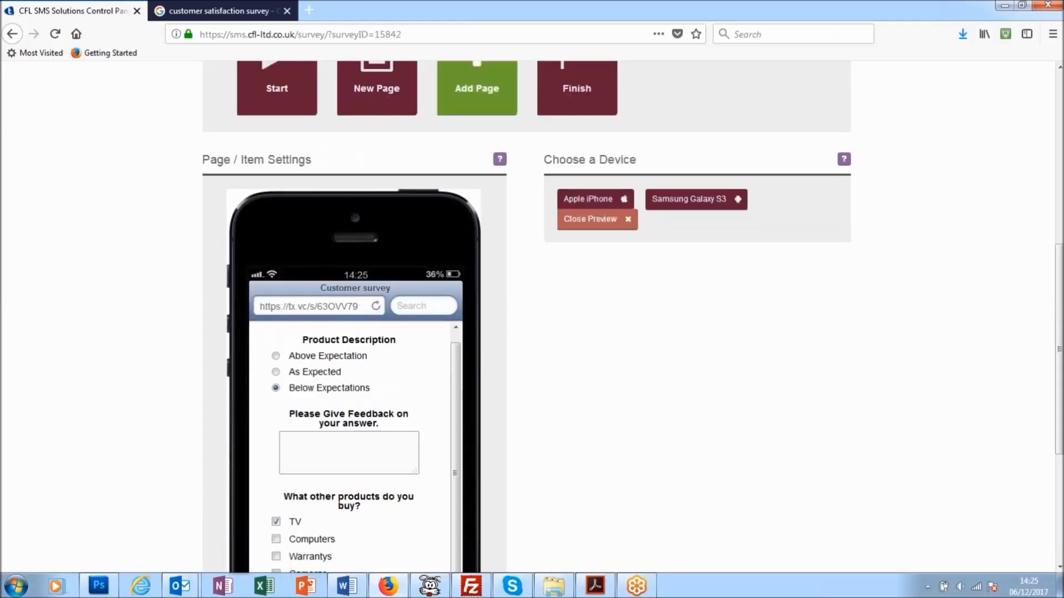
click(591, 221)
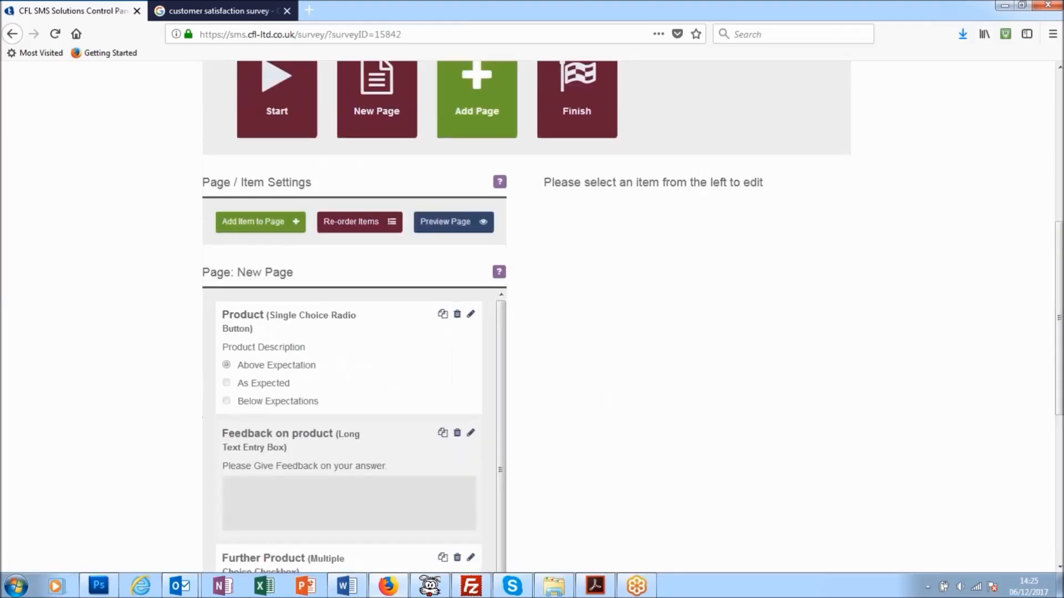
scroll(606, 301, down, 1)
scroll(607, 299, down, 4)
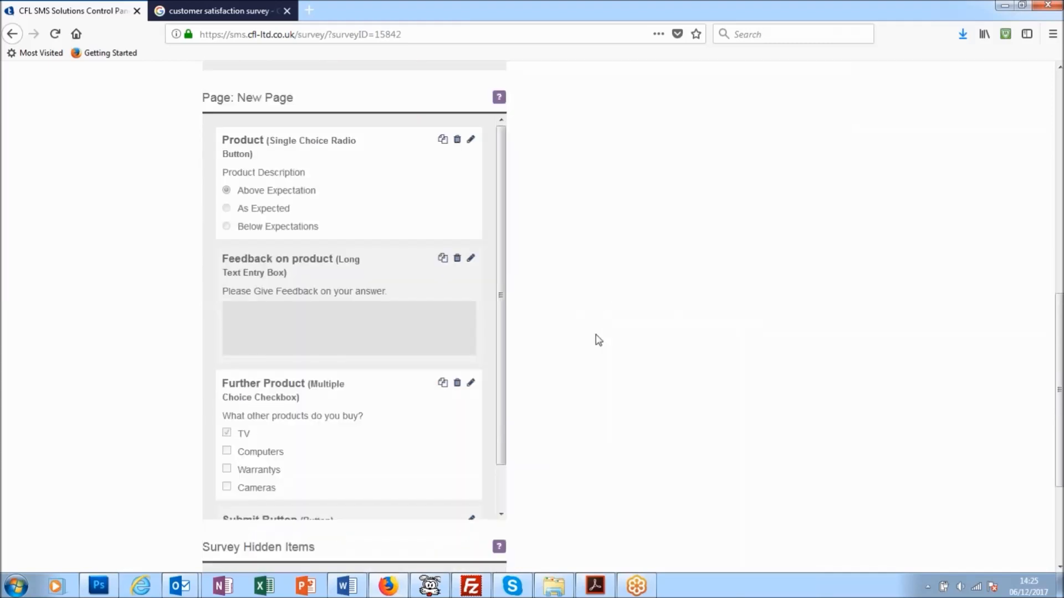
scroll(597, 340, up, 3)
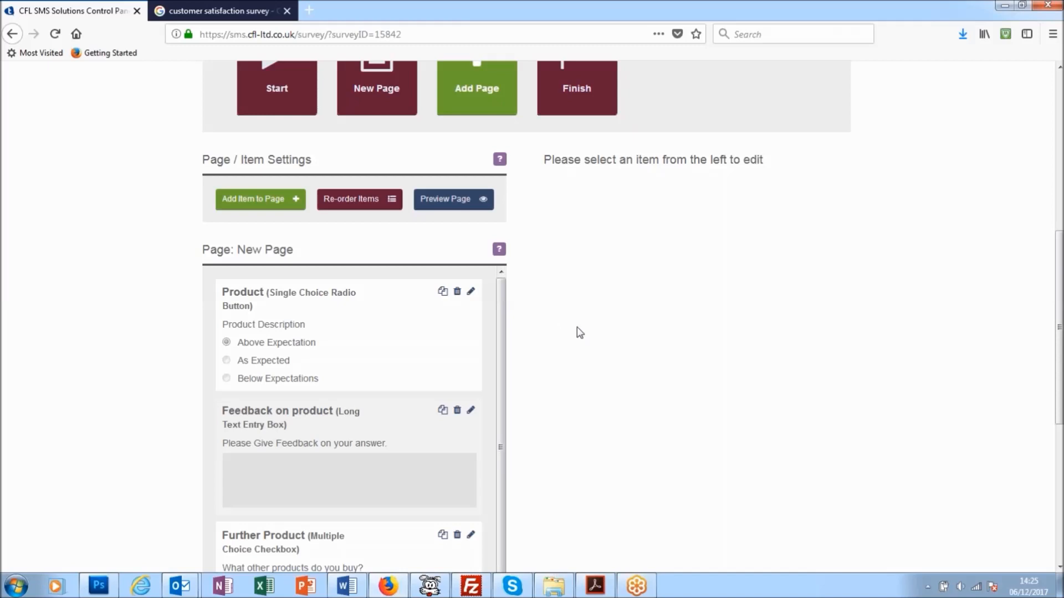
scroll(582, 333, down, 2)
On the survey's Finish page, set the title item's text to "Thank You for Completing our Form" and save the item.
scroll(604, 377, up, 1)
scroll(605, 393, up, 1)
scroll(605, 443, up, 2)
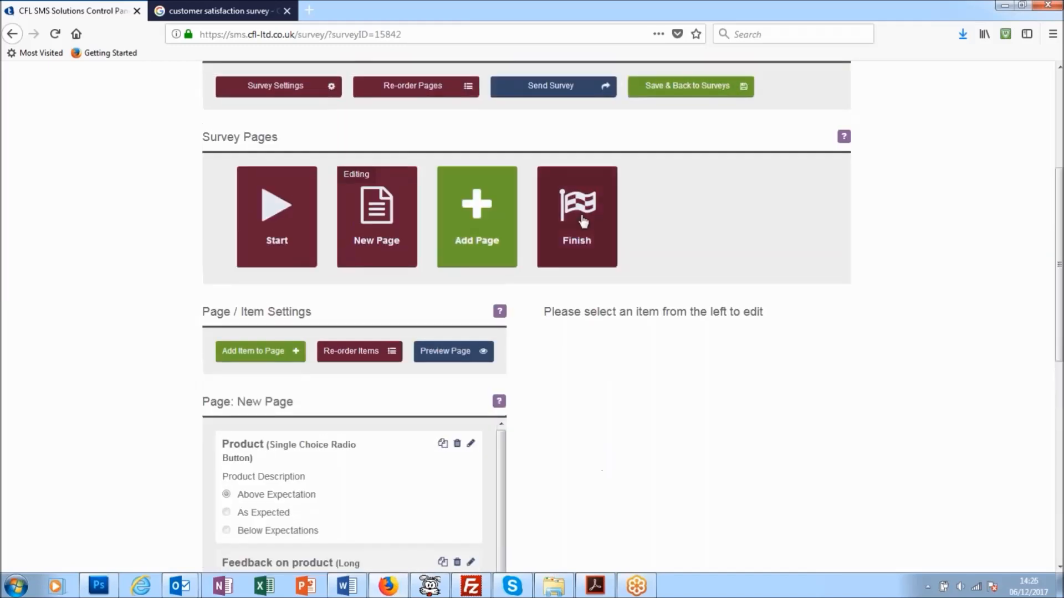
click(583, 222)
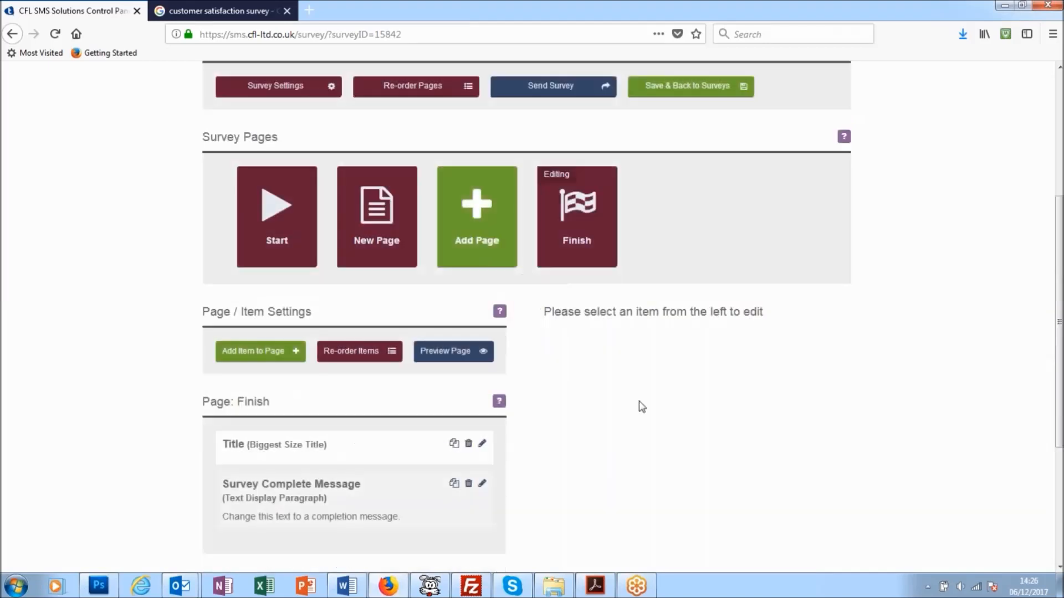
scroll(634, 406, down, 3)
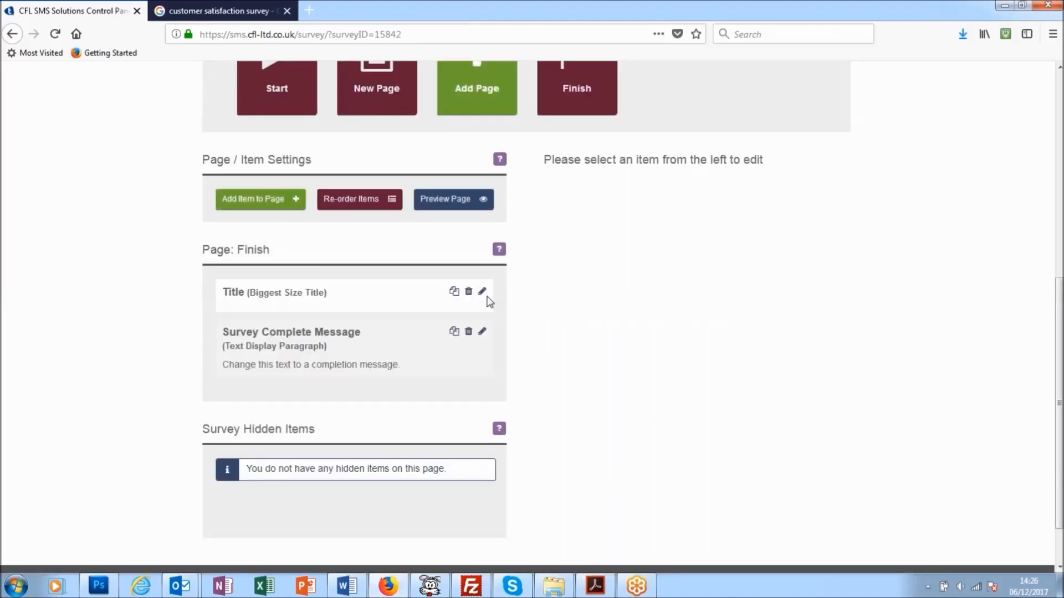
click(482, 291)
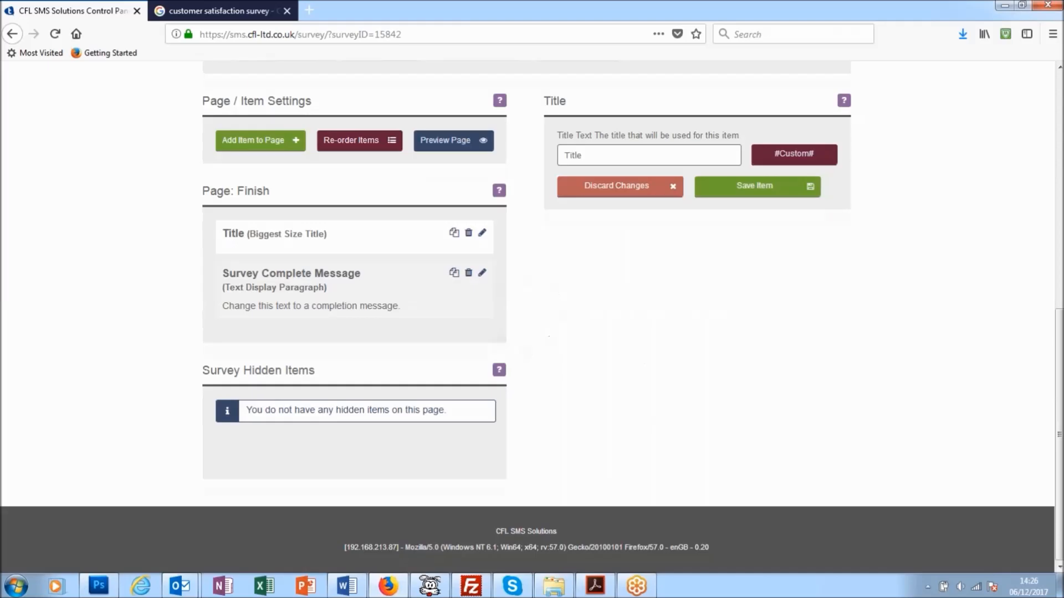
text(Thank You fomr)
key(BackSpace)
key(BackSpace)
key(BackSpace)
text(or Completing our Form)
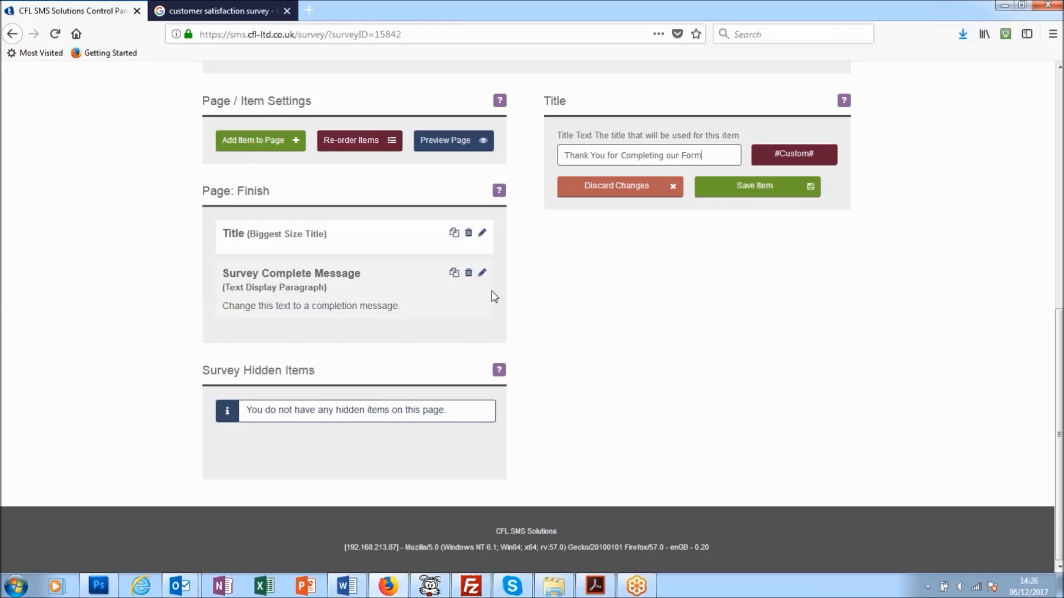
click(754, 186)
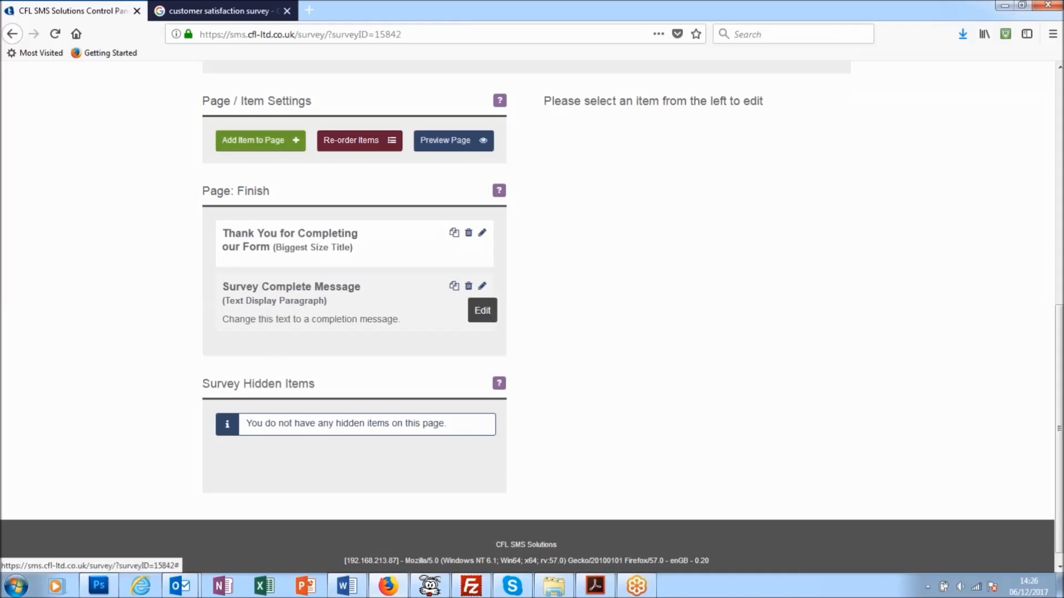
Preview the Finish page on the simulated phone, close the preview, and delete the Survey Complete Message item.
click(445, 140)
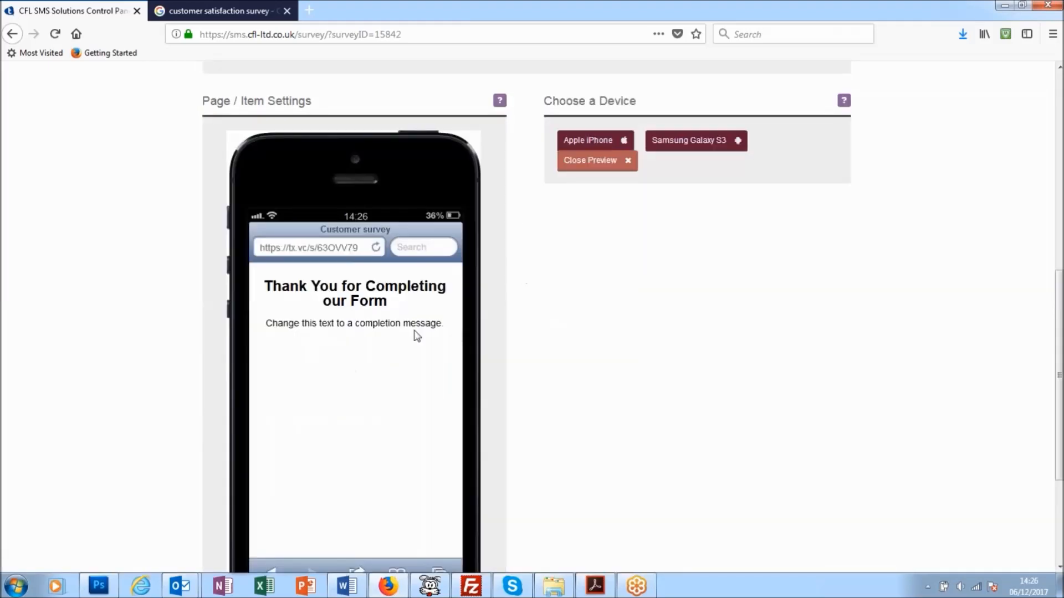
click(610, 161)
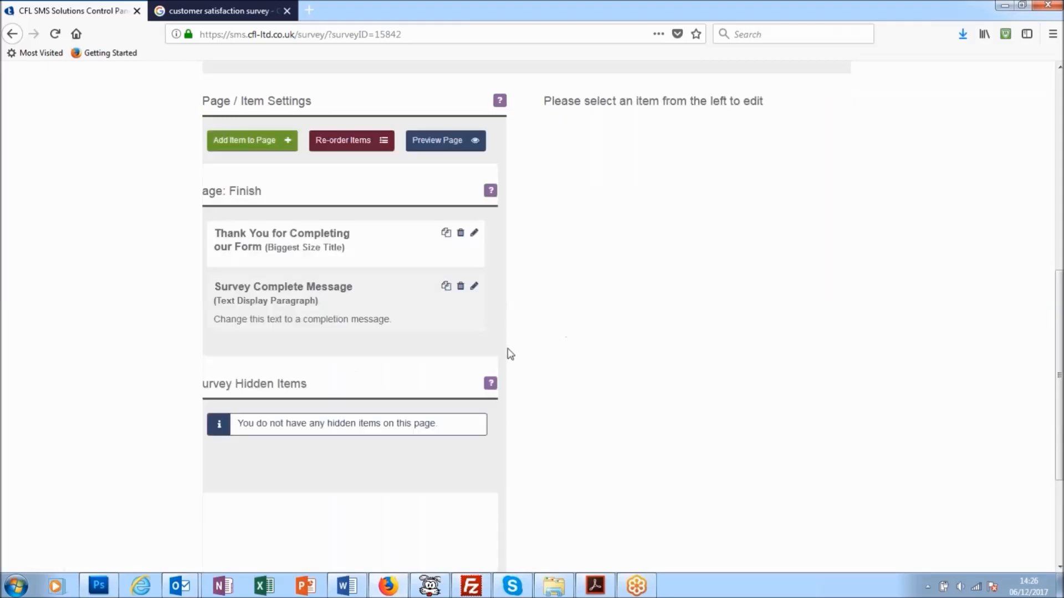
click(460, 286)
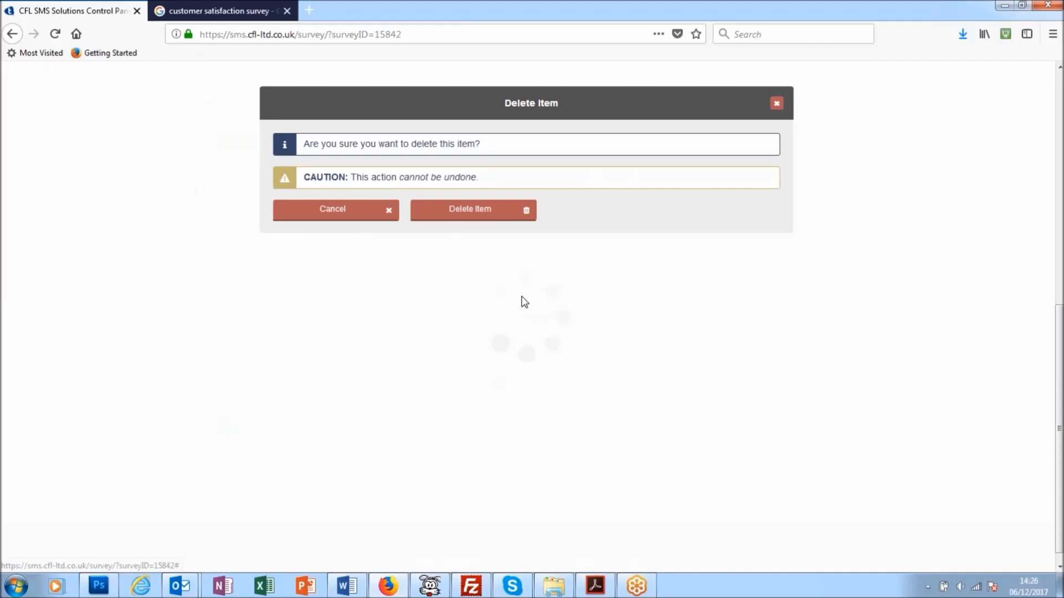
click(460, 213)
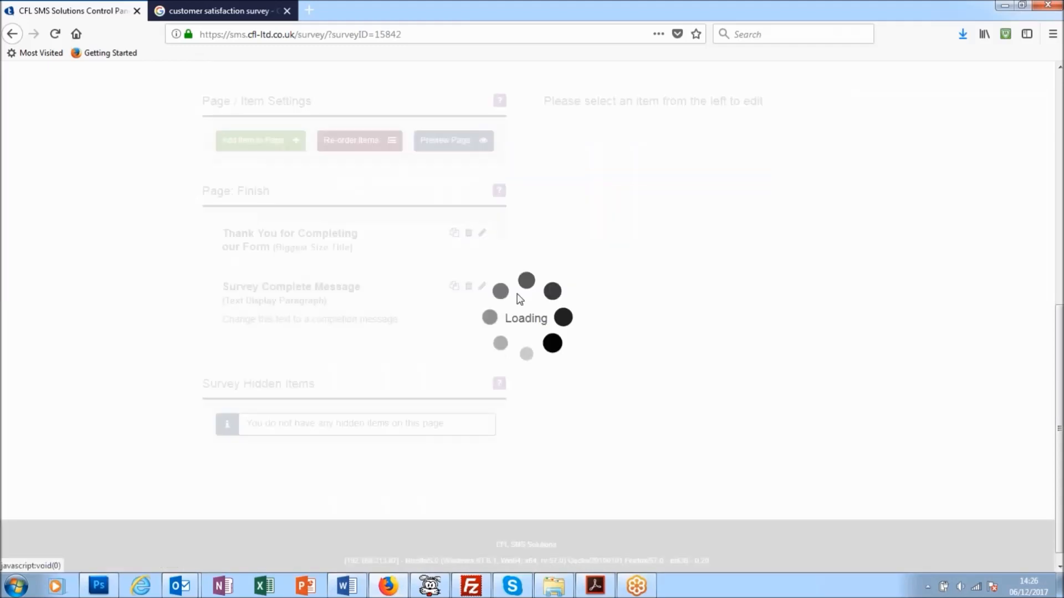
scroll(560, 355, up, 3)
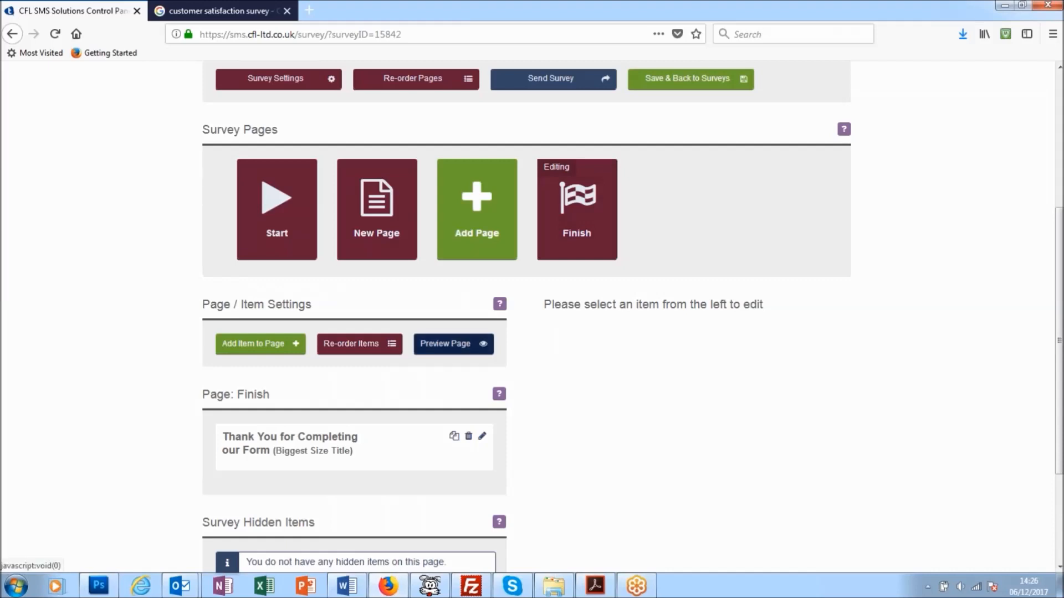
Preview the Finish page with its remaining thank-you title on the simulated phone, look it over, and close the preview.
click(454, 344)
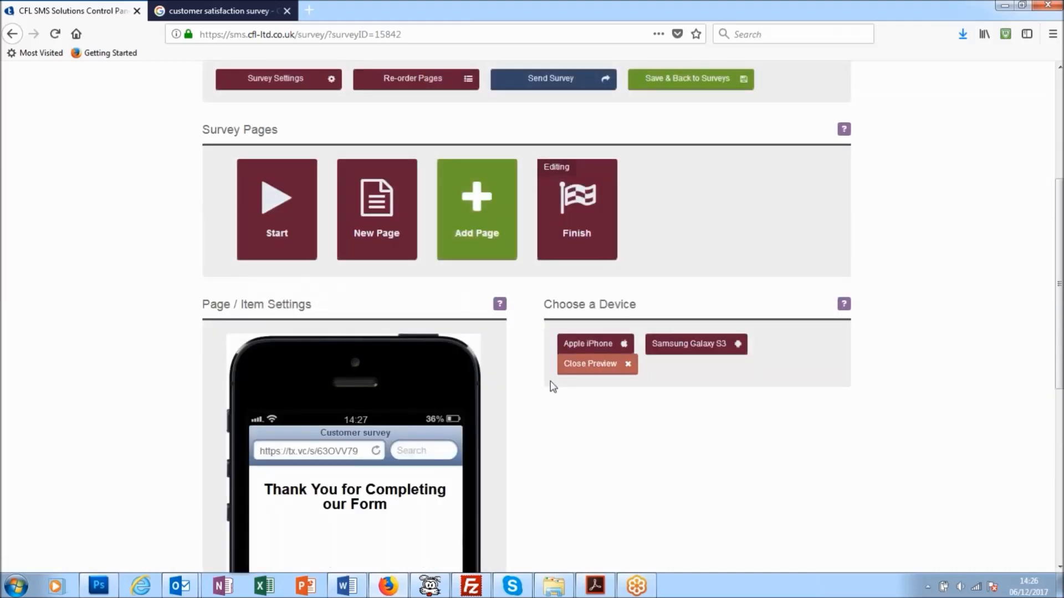
scroll(553, 386, down, 3)
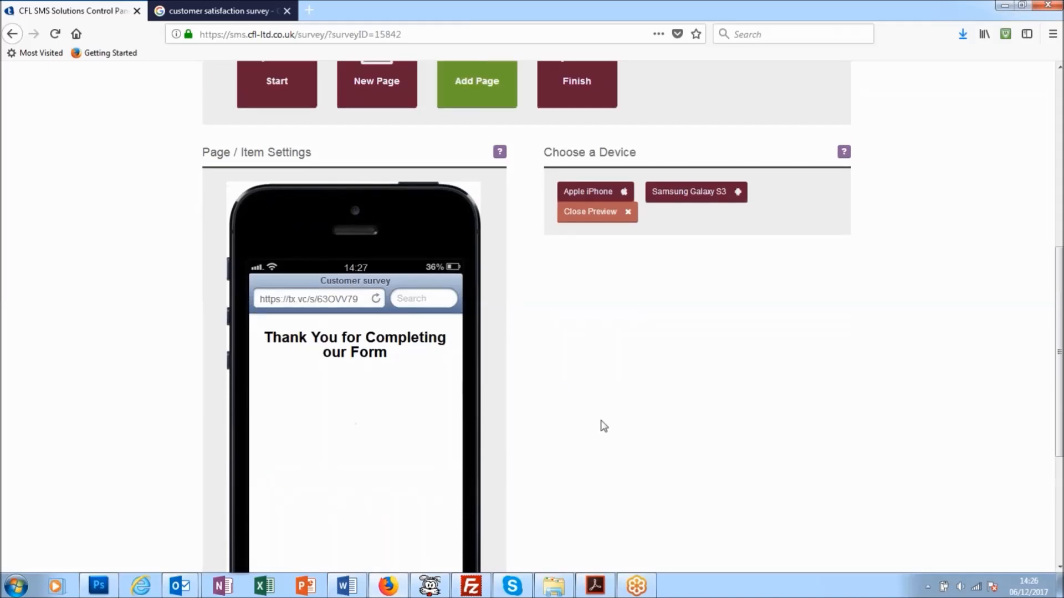
scroll(604, 426, down, 3)
scroll(604, 430, up, 3)
scroll(604, 432, up, 3)
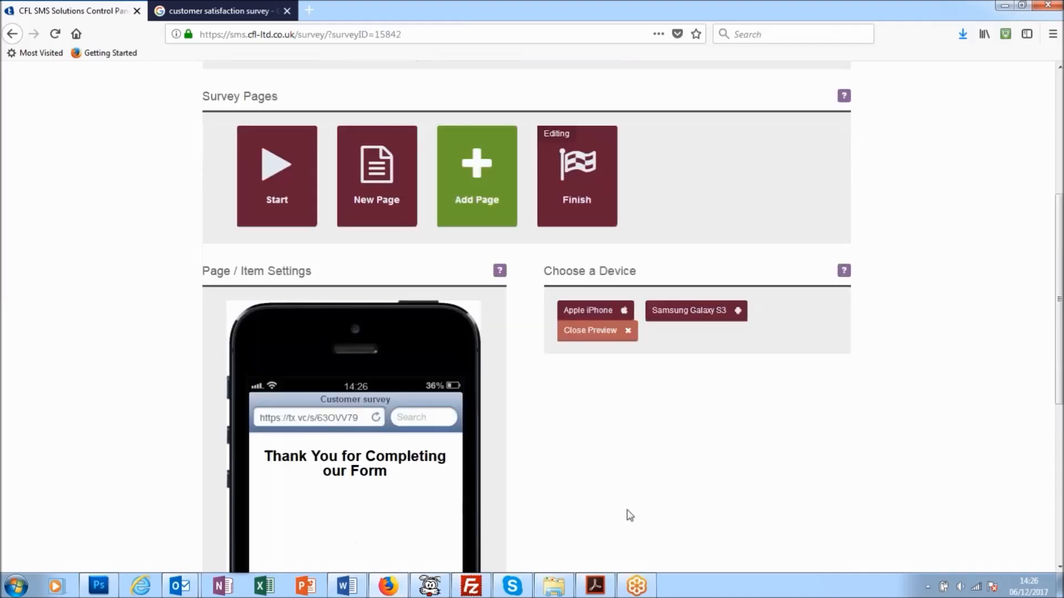
click(603, 365)
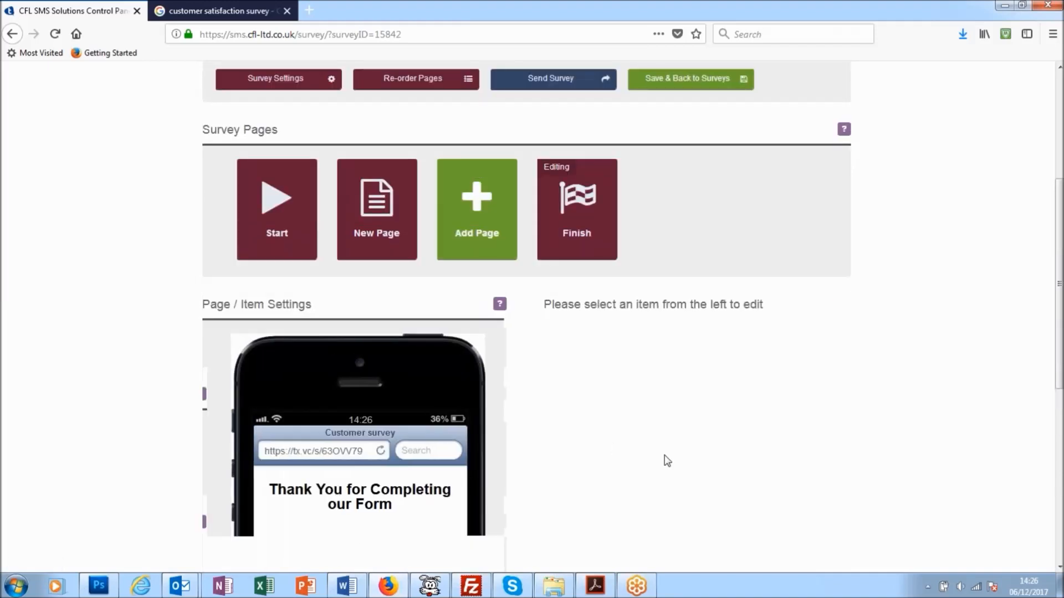
Save the customer survey and return to the list of draft surveys.
scroll(658, 453, down, 3)
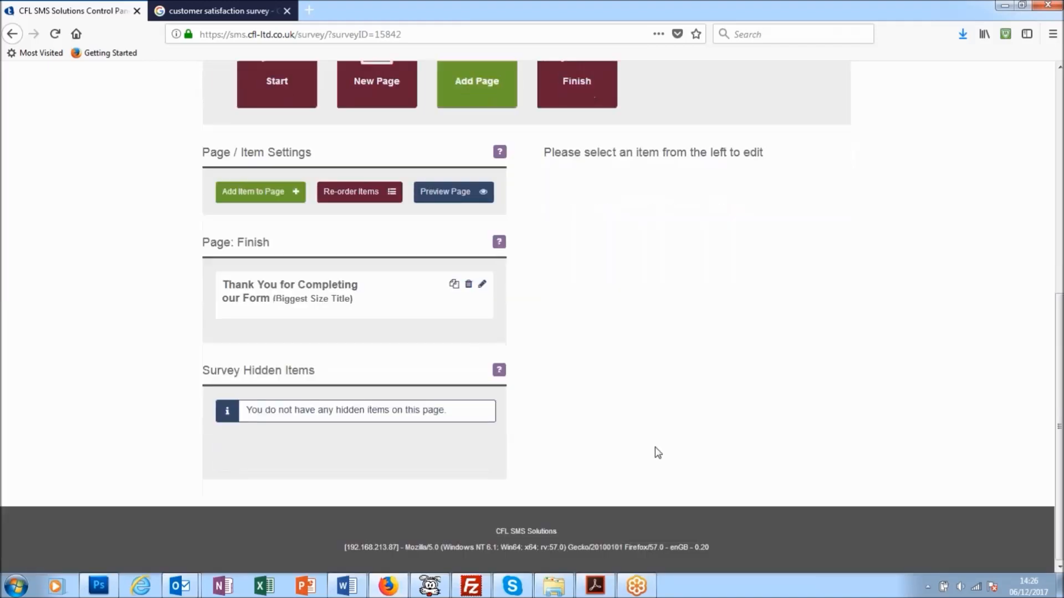
scroll(658, 453, up, 5)
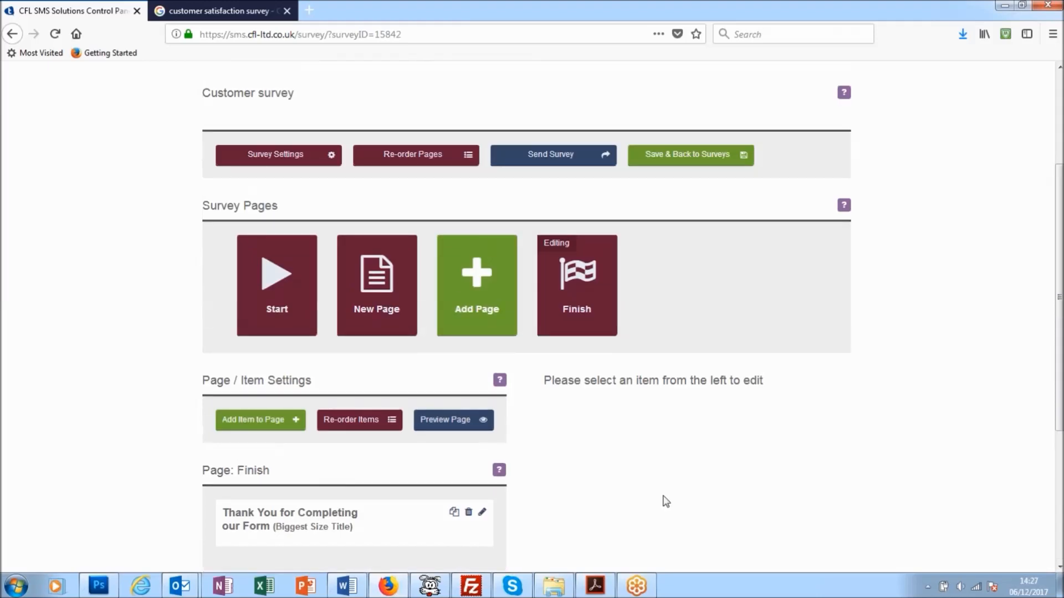
scroll(667, 514, up, 2)
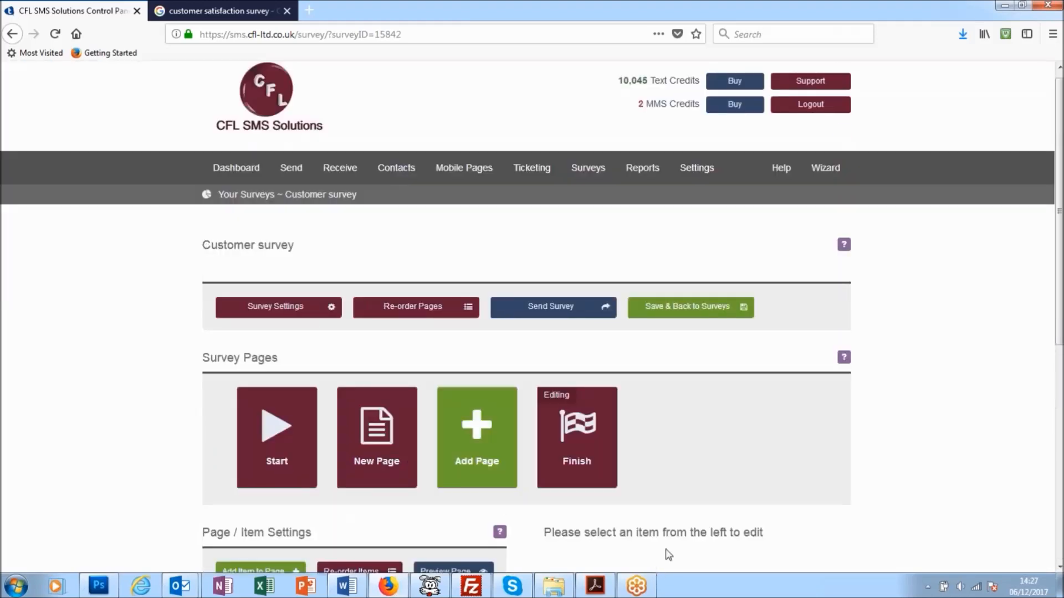
click(699, 316)
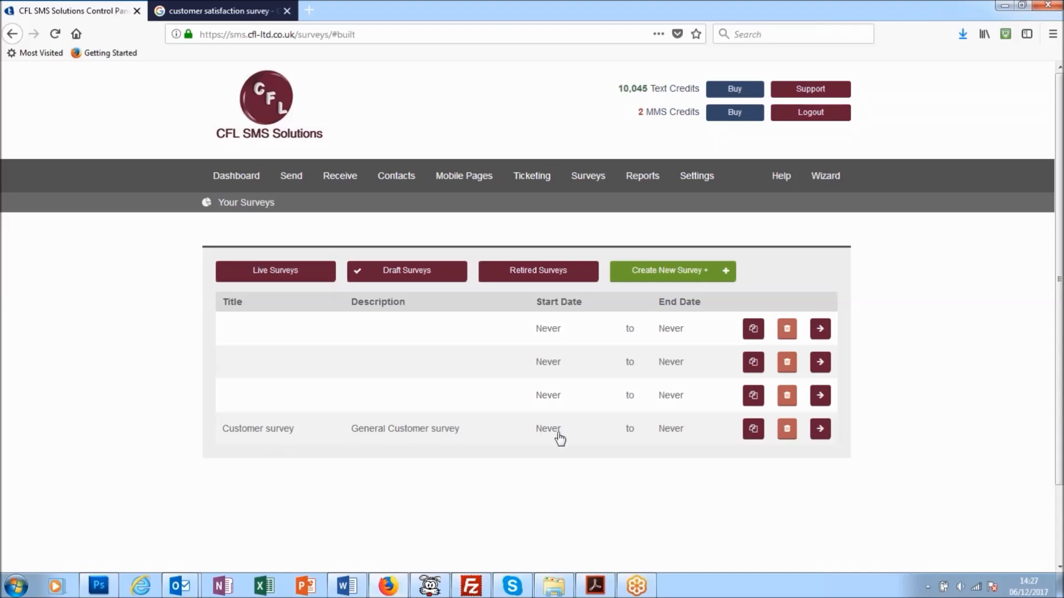
Reopen the "Customer survey" draft and review the items on its Start page.
click(258, 434)
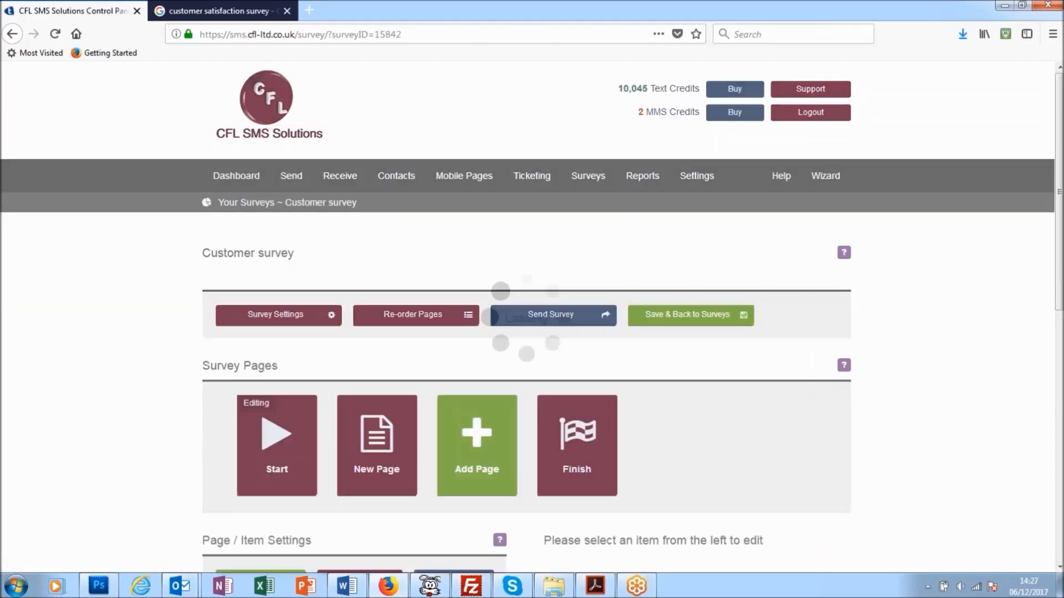
scroll(375, 437, down, 2)
scroll(376, 436, down, 10)
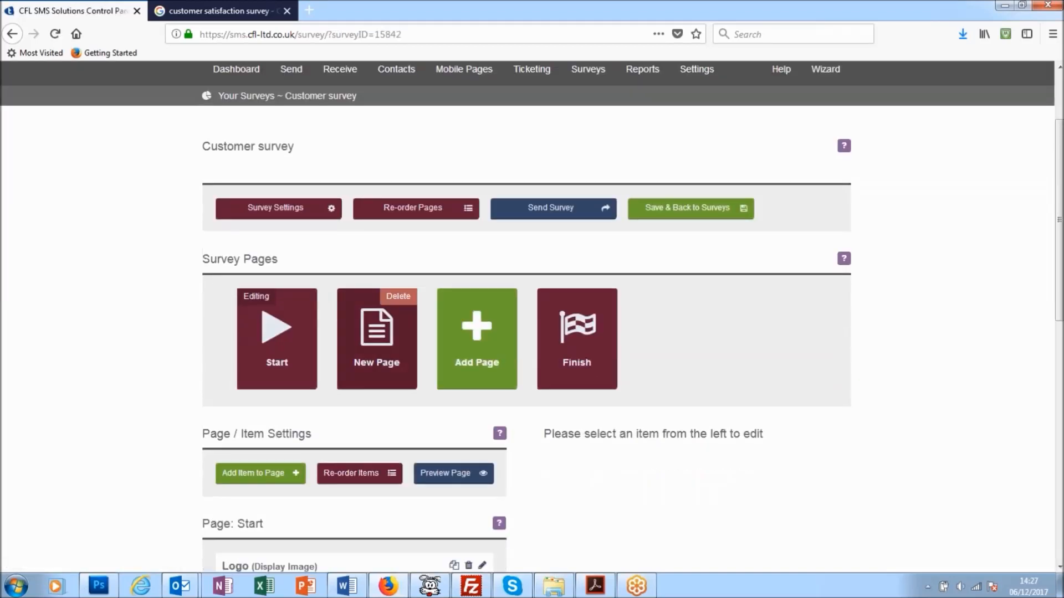
scroll(626, 428, down, 3)
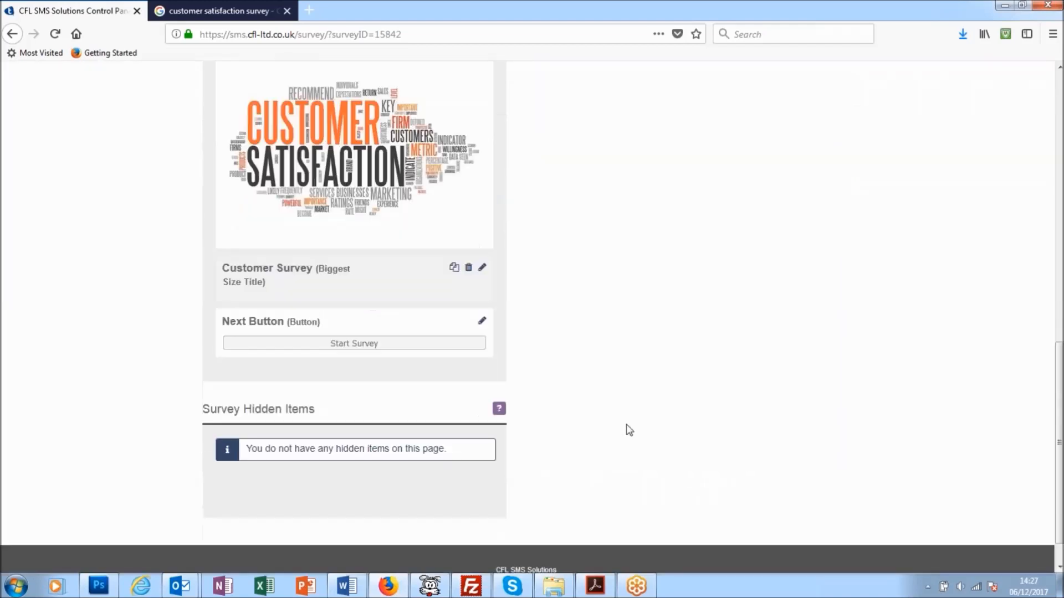
scroll(626, 428, up, 13)
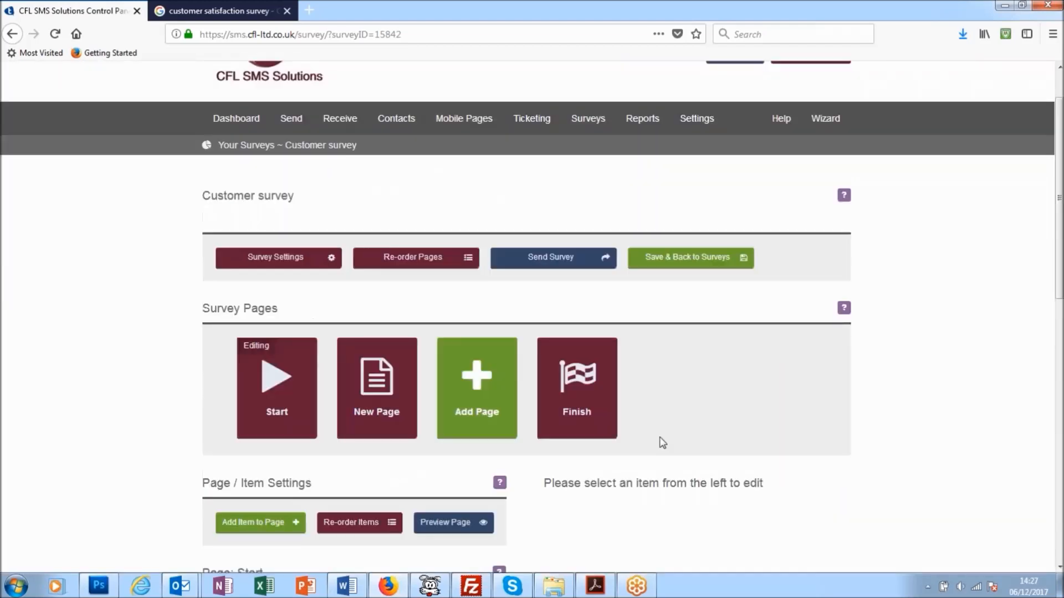
mouse_move(362, 119)
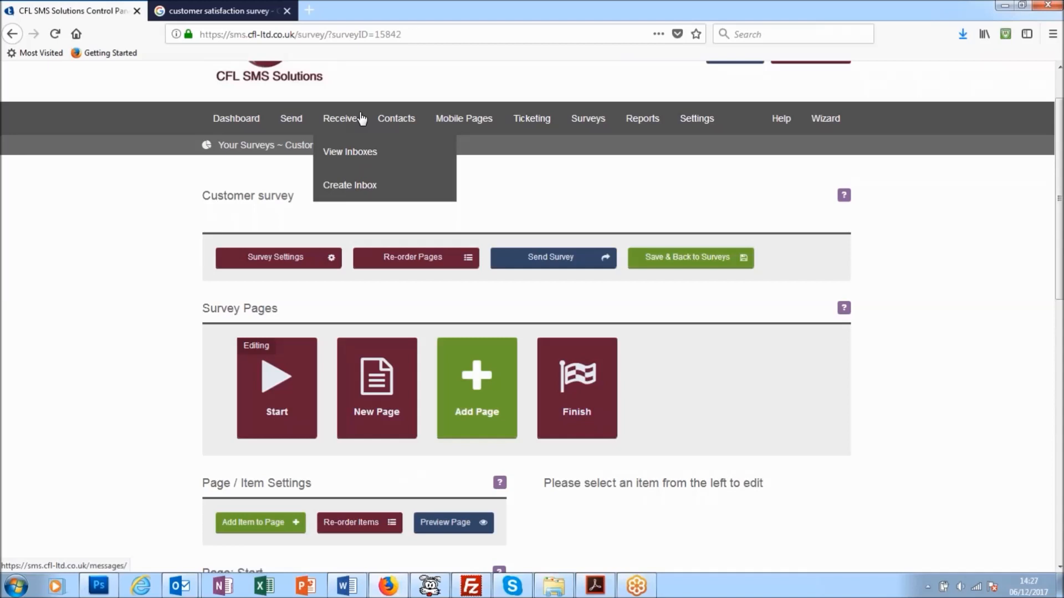